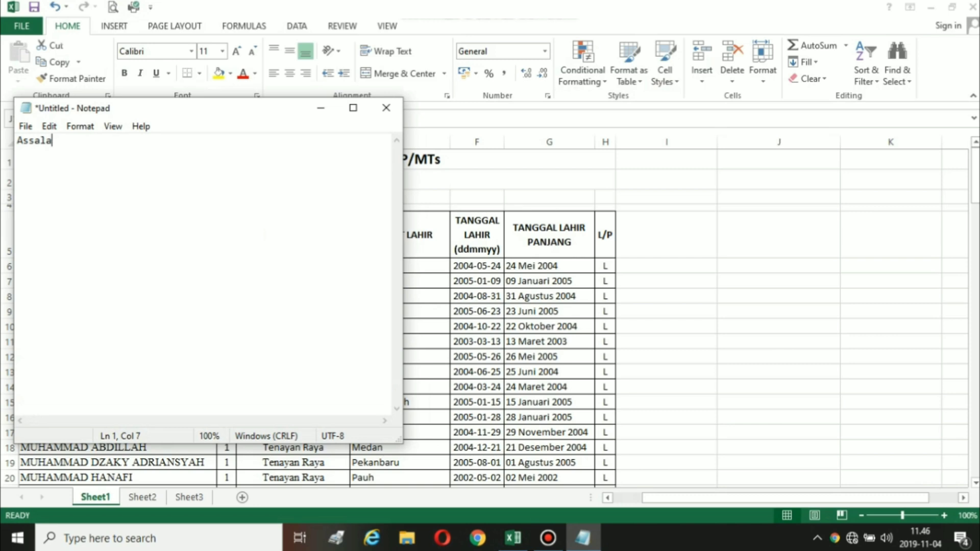
# - Complete the note's greeting as "Assalamu'alaikum Wr Wb" and add a second line reading "Jumpa lagi bersama saya di Channel NASZ 14"
pyautogui.write("mu'alaikum Wr W")
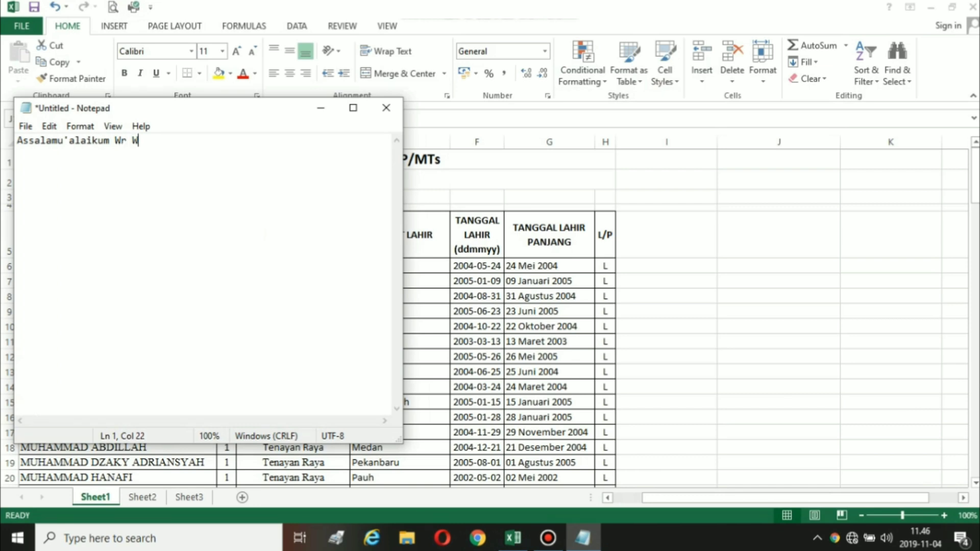
pyautogui.write('b')
pyautogui.press('Return')
pyautogui.write('Jumpa lagi ber')
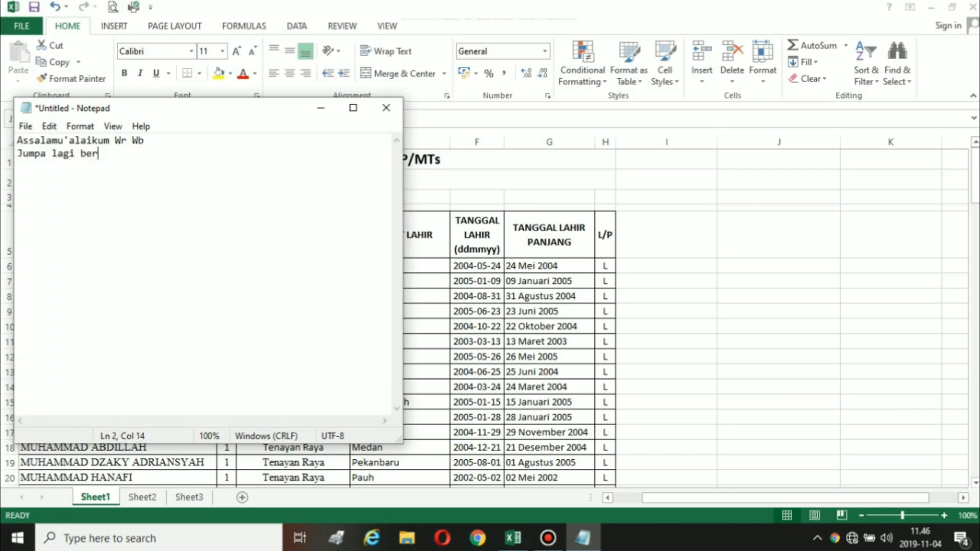
pyautogui.write('sama saya di ')
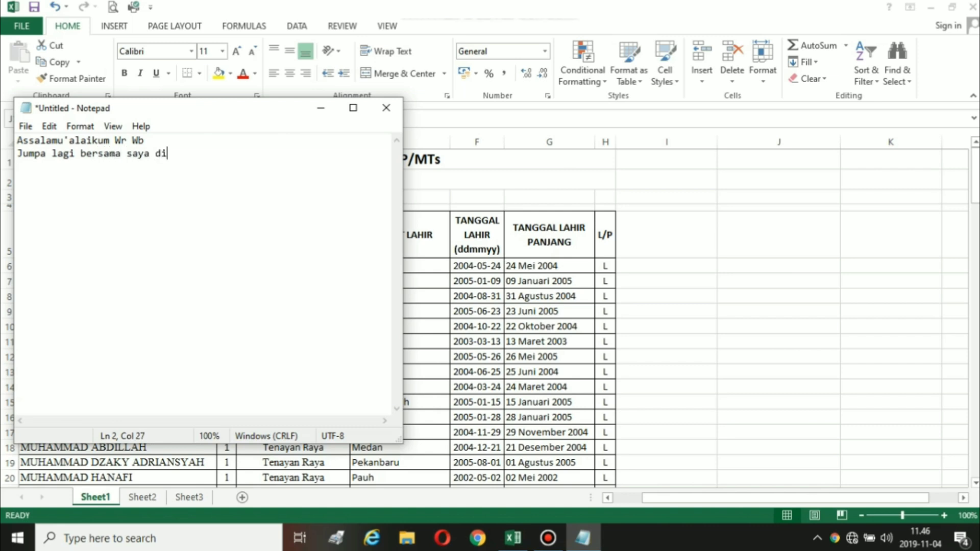
pyautogui.write('Channel NASZ 14')
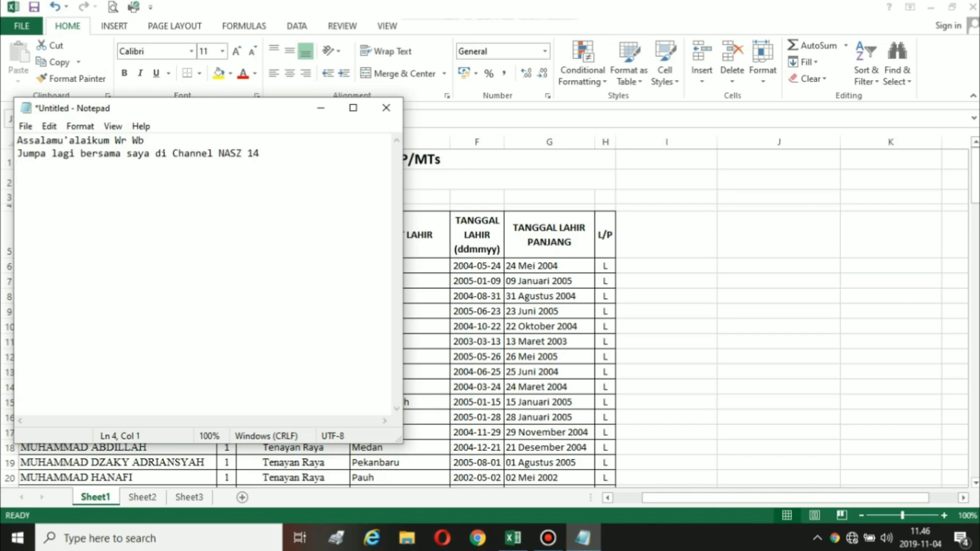
# - Add a paragraph after the greeting reading "kali ini kita akan berbagi tutorial tentang cara menggabungkan text di Excel", wrapped before "text"
pyautogui.write('ali ini kita akan b')
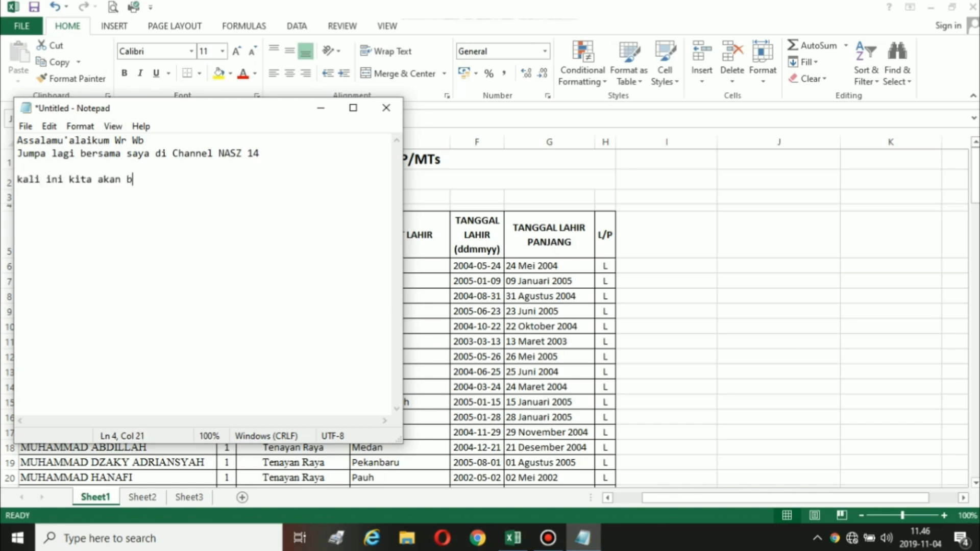
pyautogui.write('erbagi tutorial tengatng')
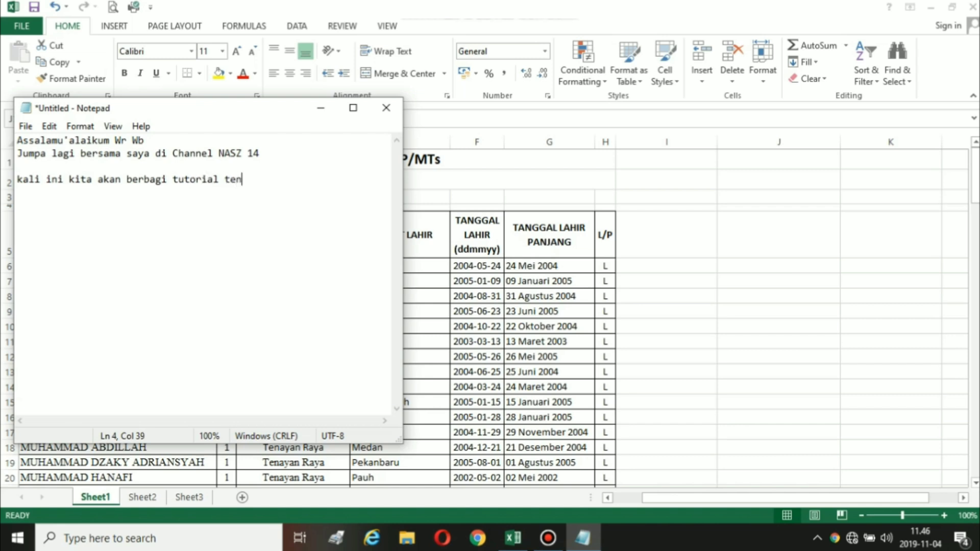
pyautogui.press('BackSpace')
pyautogui.press('BackSpace')
pyautogui.press('BackSpace')
pyautogui.press('BackSpace')
pyautogui.press('BackSpace')
pyautogui.write('tang cara me')
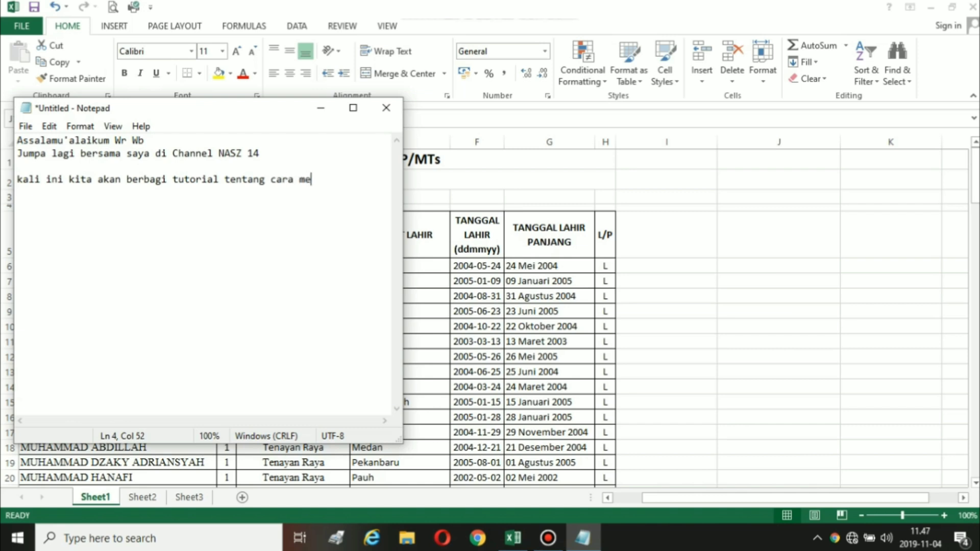
pyautogui.write('nggabungkan ')
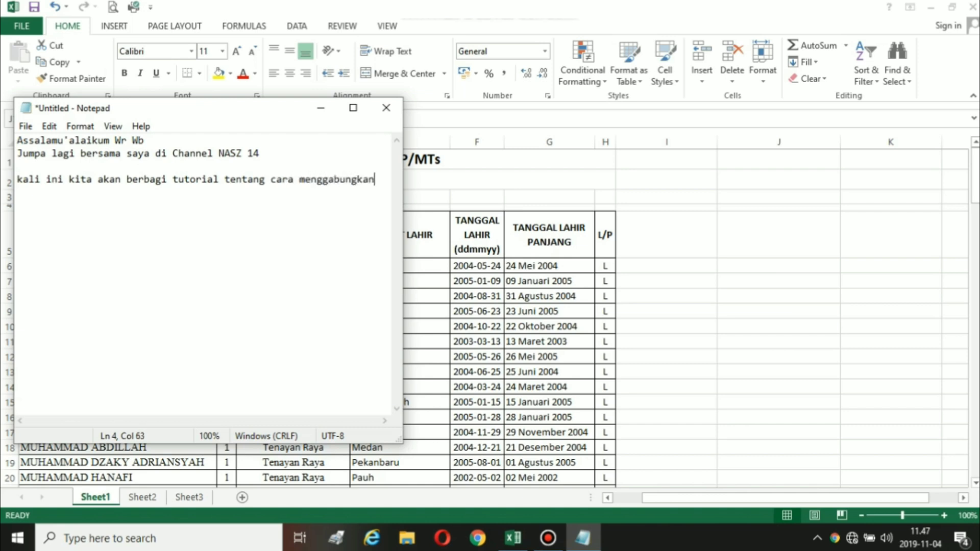
pyautogui.write('text di Excel')
# - Add a new paragraph to the note reading "sebelum kite malanjutkan,yuk kita Subscribe dulu Channel NASZ 14"
pyautogui.press('Return')
pyautogui.write('se')
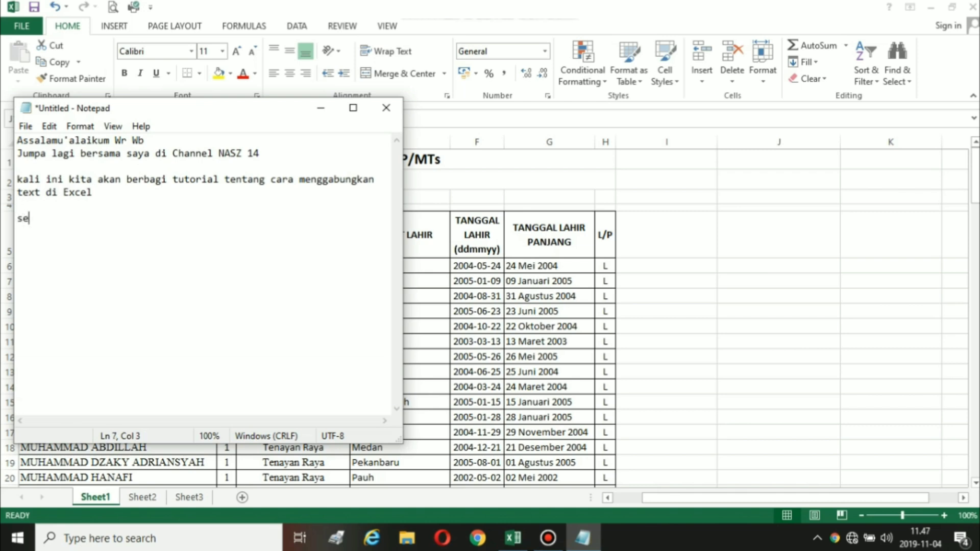
pyautogui.write('belum kite ma')
pyautogui.press('BackSpace')
pyautogui.write('e malanjutkan')
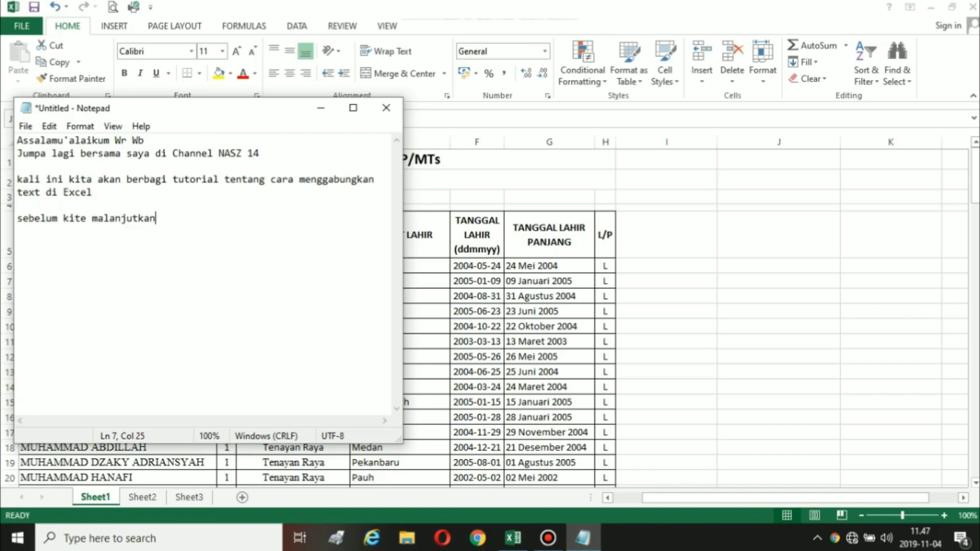
pyautogui.write(',yuk  kita Subsc')
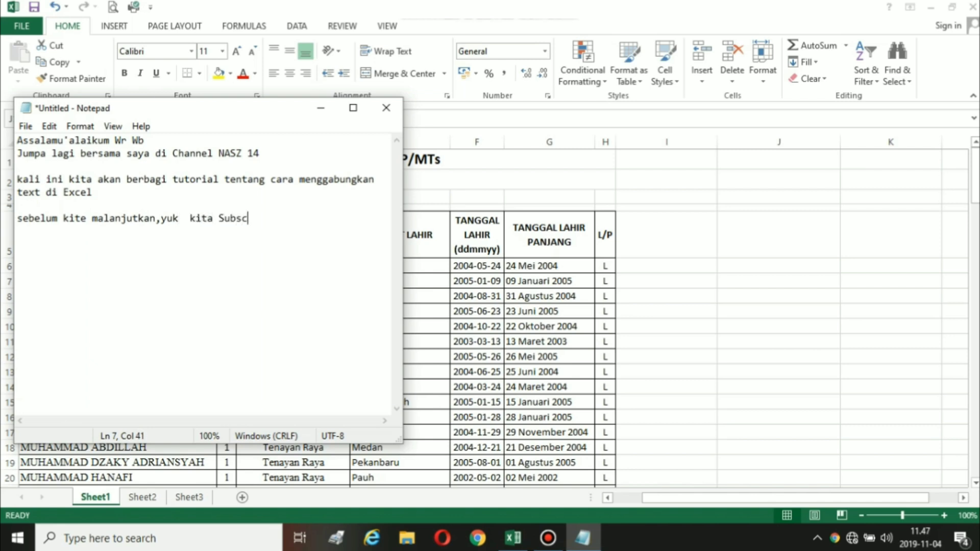
pyautogui.write('ribe dulu Cha')
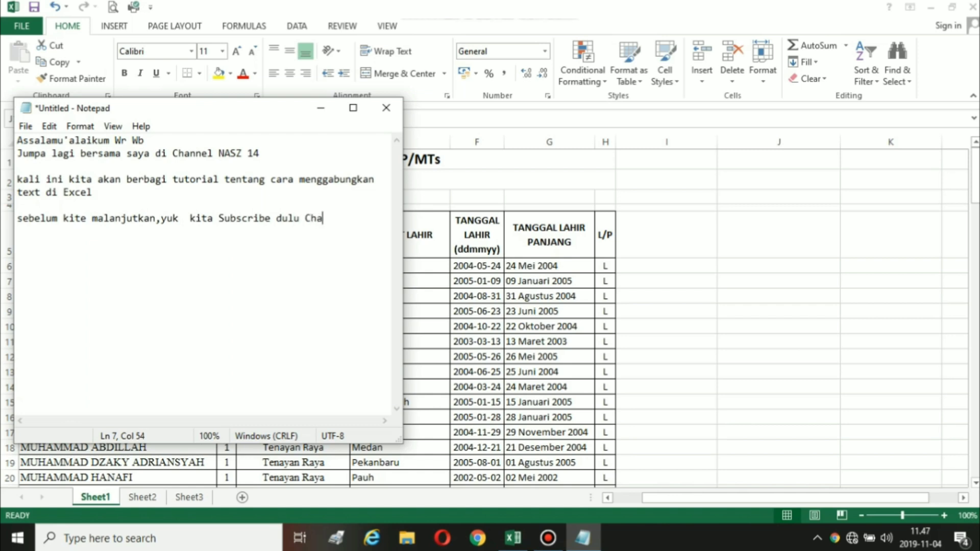
pyautogui.write('nnel NASZ 14')
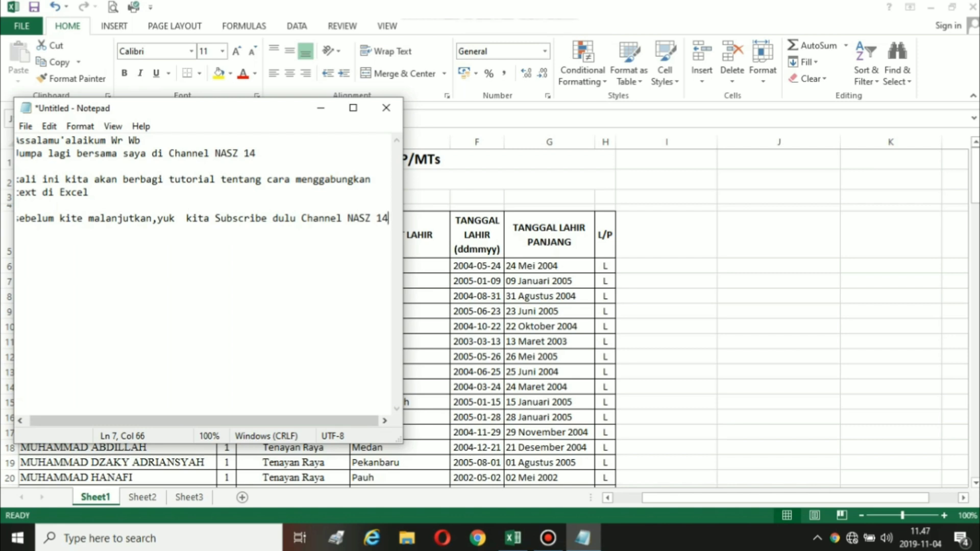
pyautogui.moveTo(205, 421); pyautogui.dragTo(199, 421)
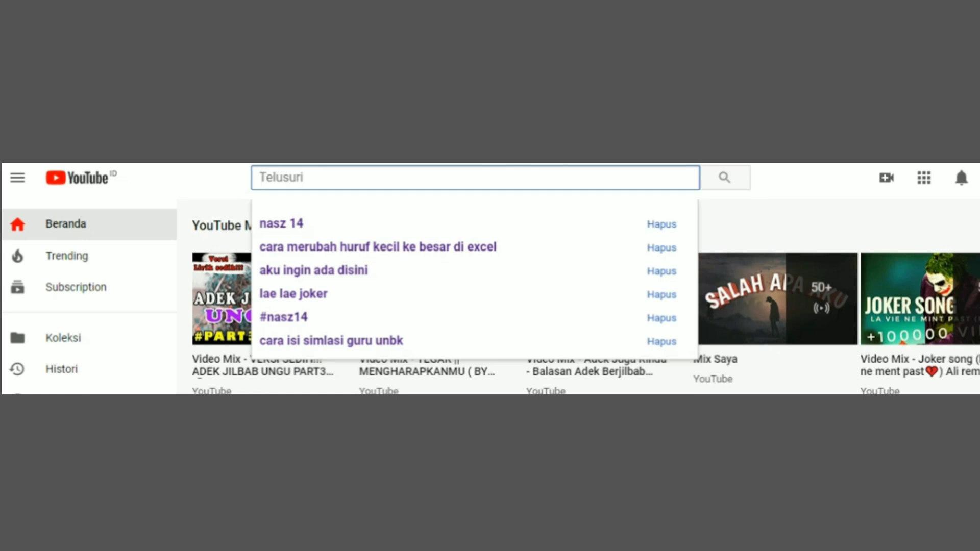
# - Switch to YouTube and search for "NASZ 14" using the matching suggestion
pyautogui.write('NASZ')
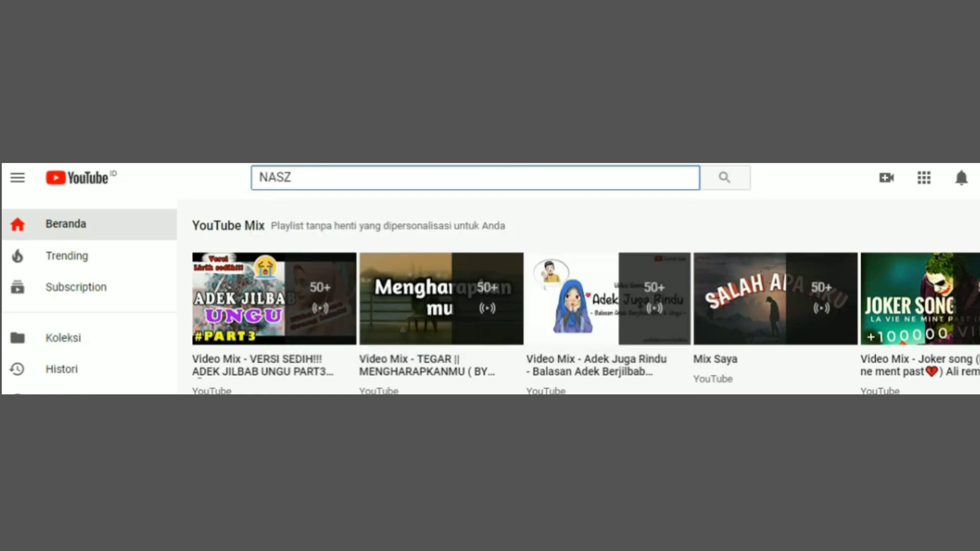
pyautogui.write(' 14')
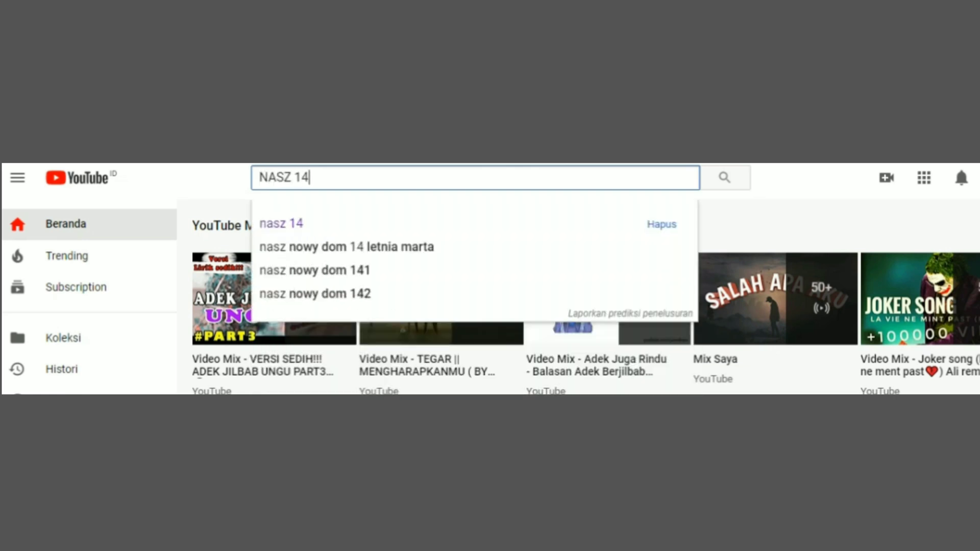
pyautogui.click(281, 223)
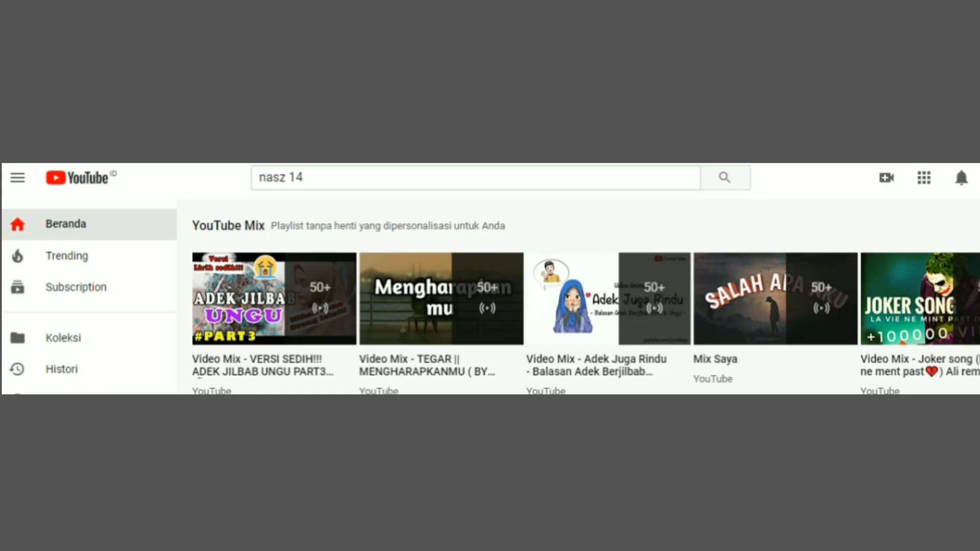
# - Subscribe to the nasz 14 channel and set its notifications to "Semua"
pyautogui.click(824, 301)
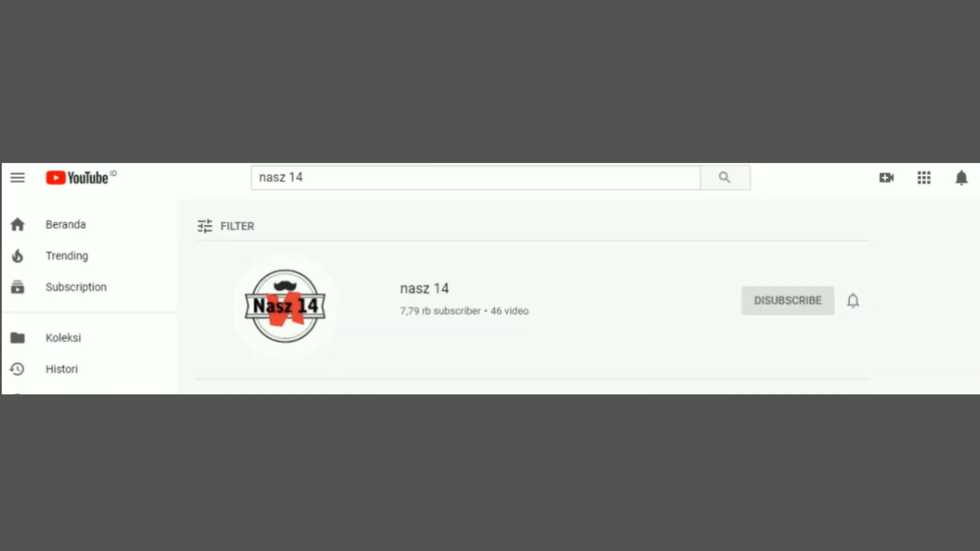
pyautogui.click(853, 301)
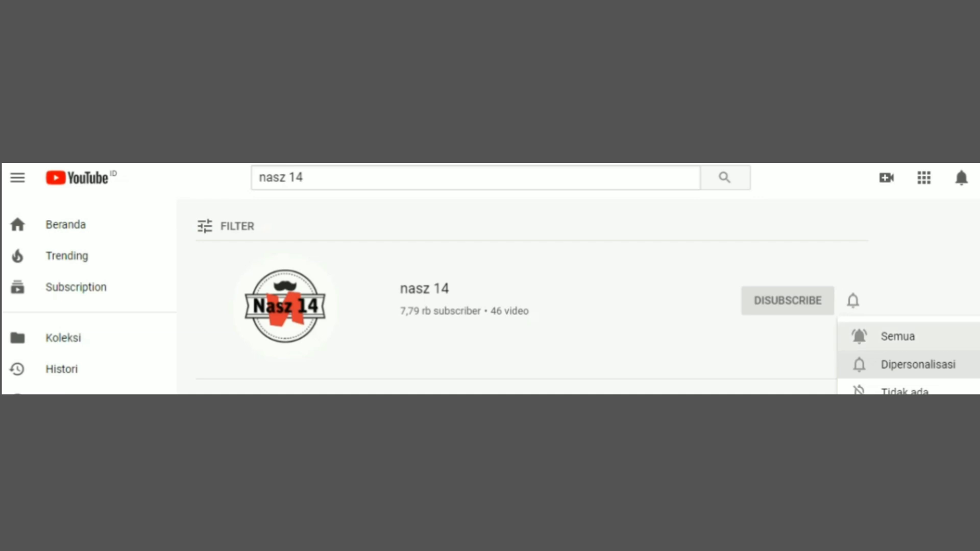
pyautogui.click(897, 337)
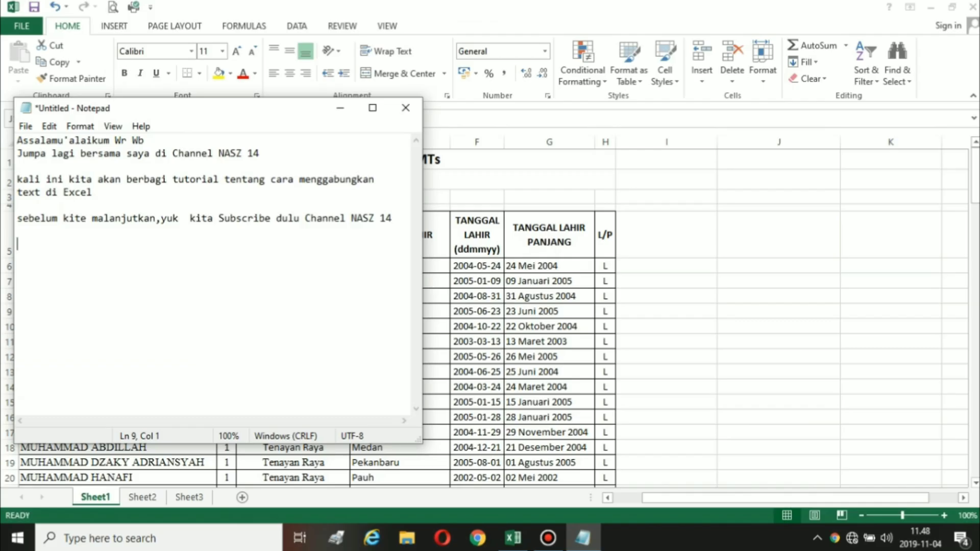
# - Return to Notepad and add the line "kita lanjutkan kembali y !!!" followed by a blank line
pyautogui.write('kita lanjutkan k')
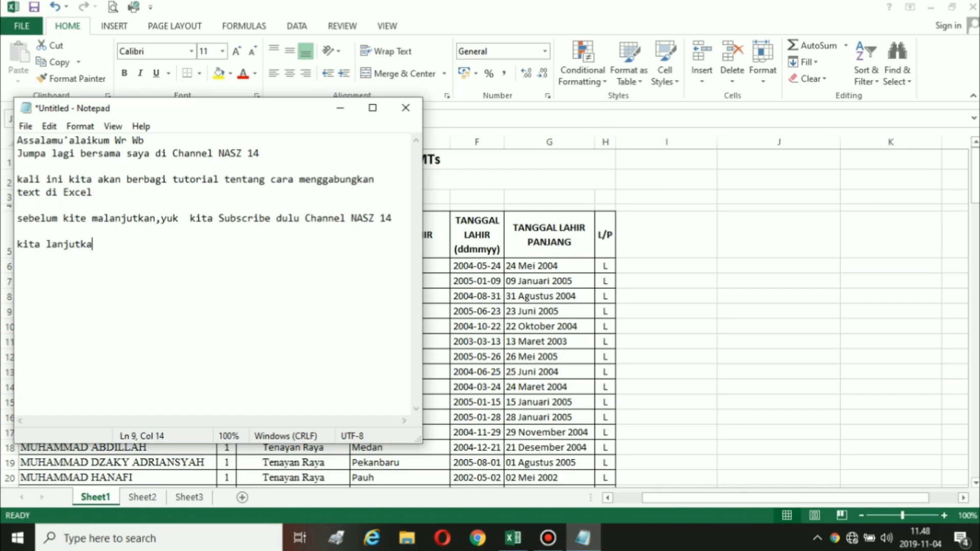
pyautogui.write('embali y !!!')
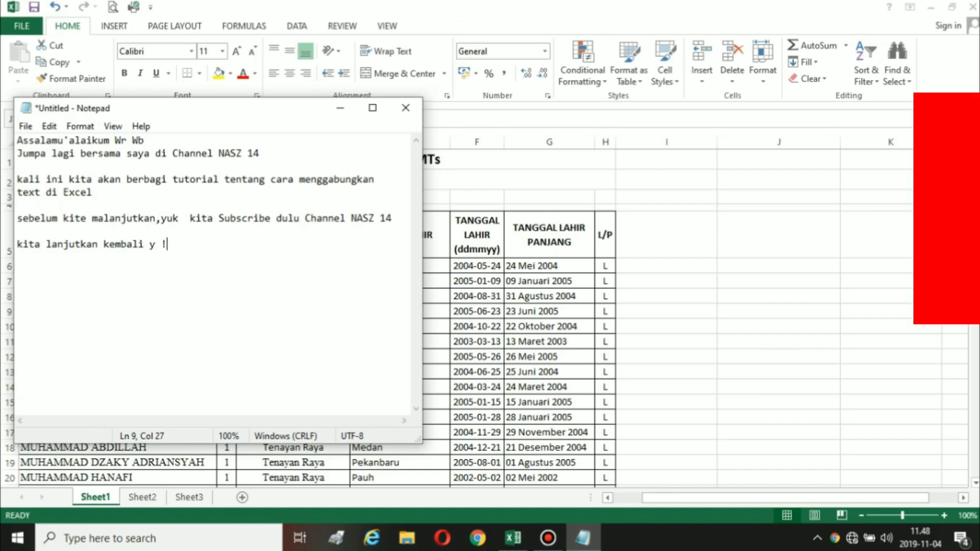
pyautogui.press('Return')
pyautogui.press('Return')
# - Write the first list item "1. Menggabungkan Tempat dan Tanggal Lahir dengan operator Ampersand (&)", breaking the line before "Ampersand"
pyautogui.write('1. ')
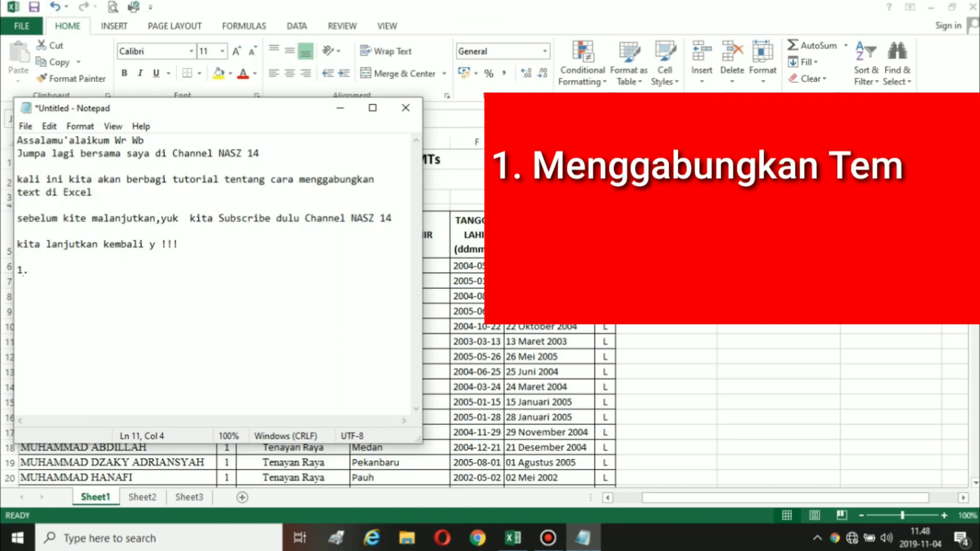
pyautogui.write('Menggabungkan ')
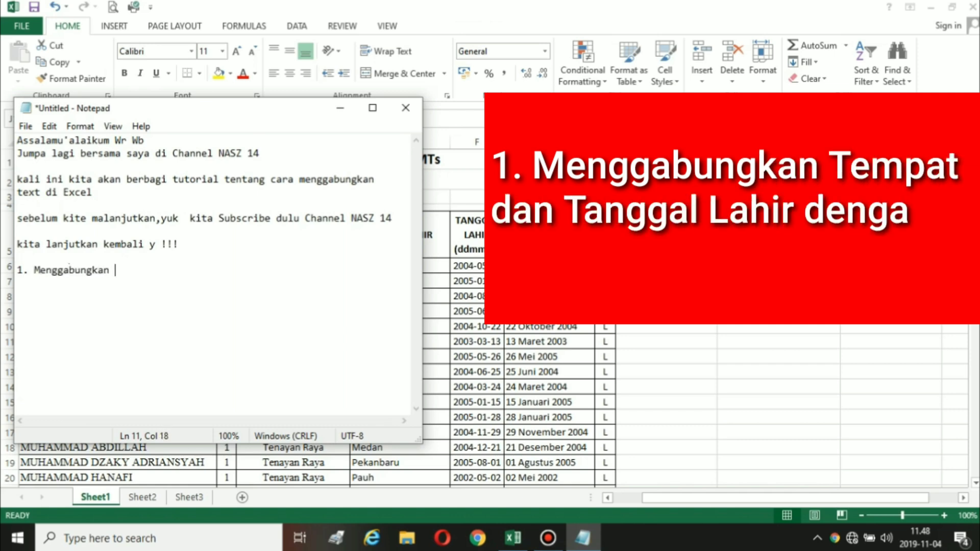
pyautogui.write('Te')
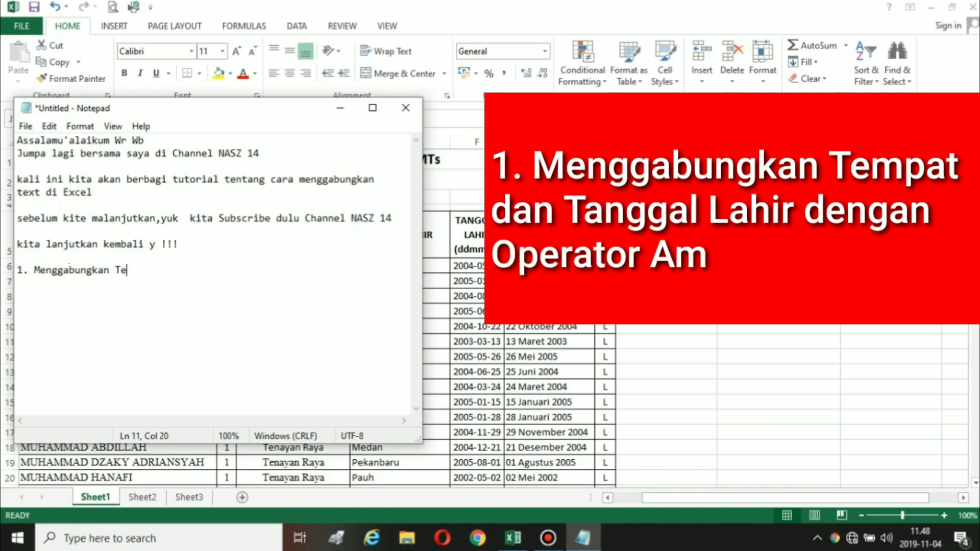
pyautogui.write('mpat dan Ta')
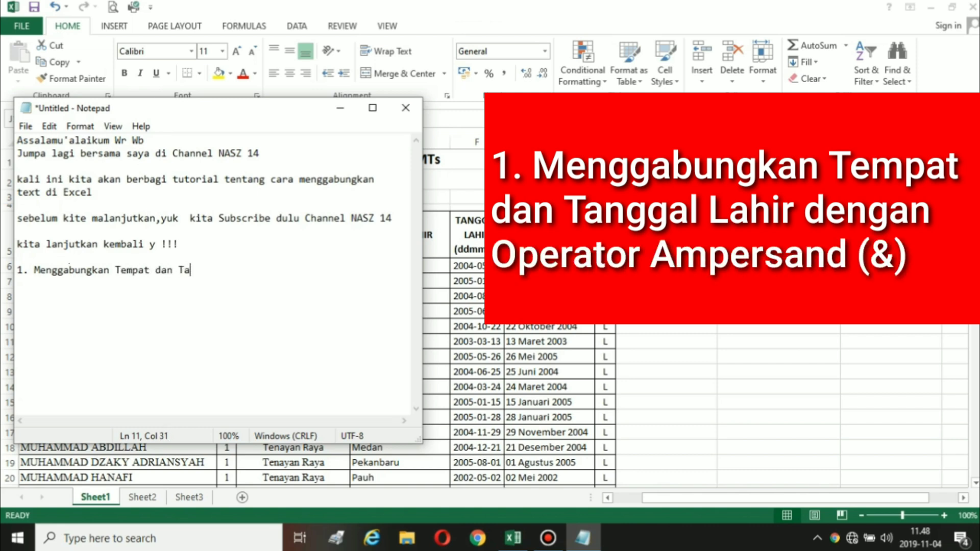
pyautogui.write('nggal Lahir')
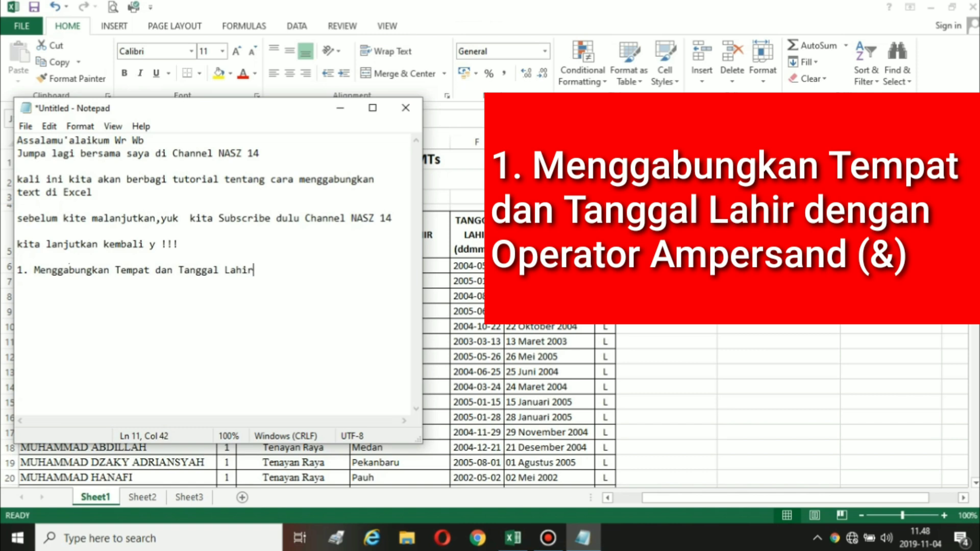
pyautogui.write(' dengan operator Ampersand')
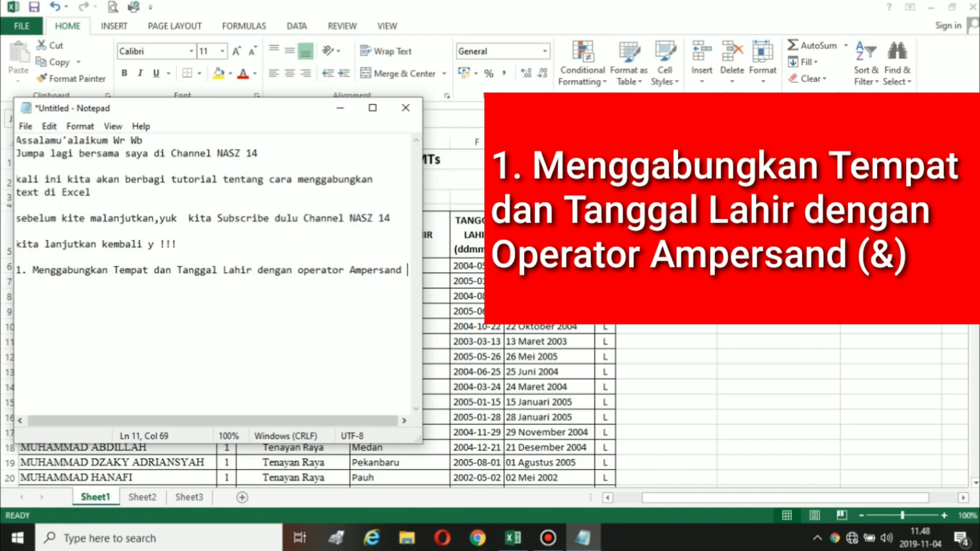
pyautogui.write(' (&)')
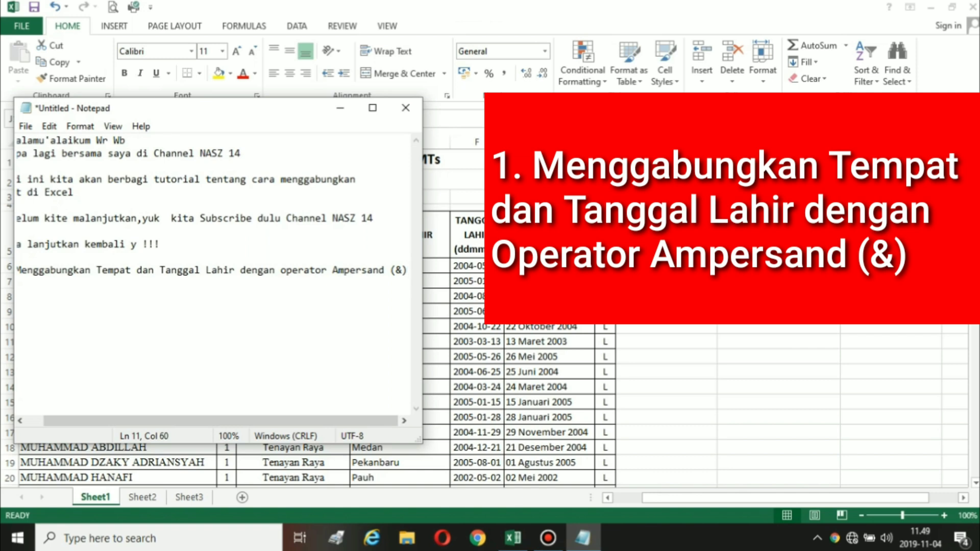
pyautogui.press('Return')
pyautogui.press('End')
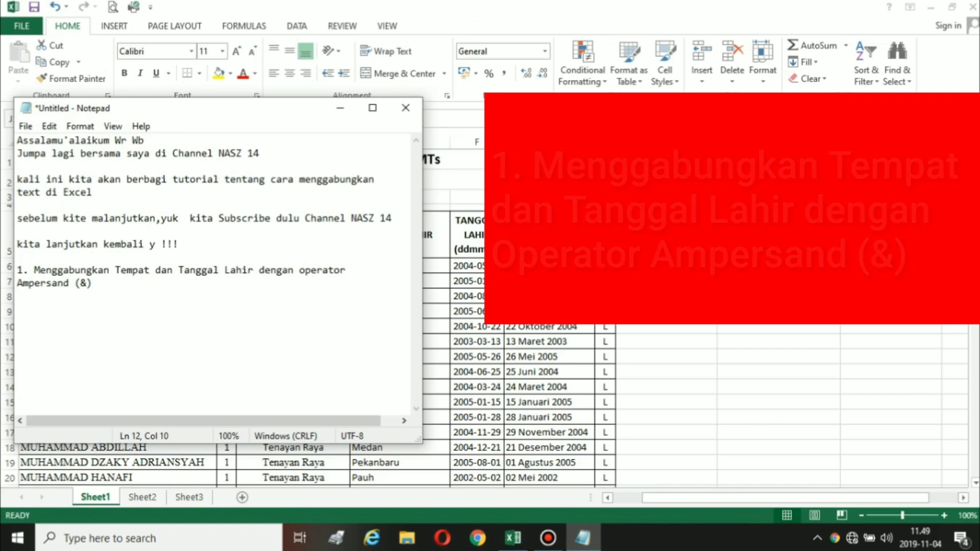
# - Write the second list item "2. Menggabungkan Tempat dan tanggal Lahir dengan fungsi Concatenate" below the first, separated by a blank line
pyautogui.press('Return')
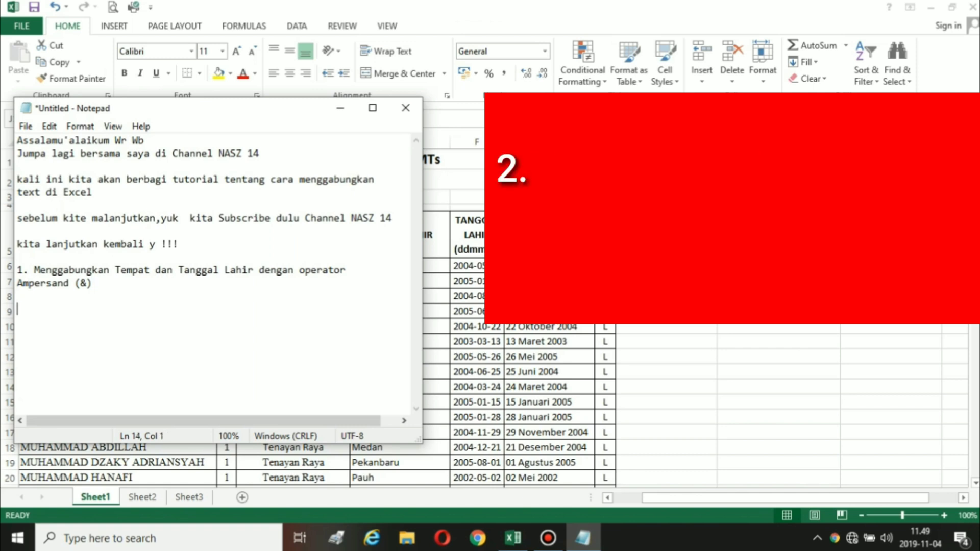
pyautogui.write('2. ')
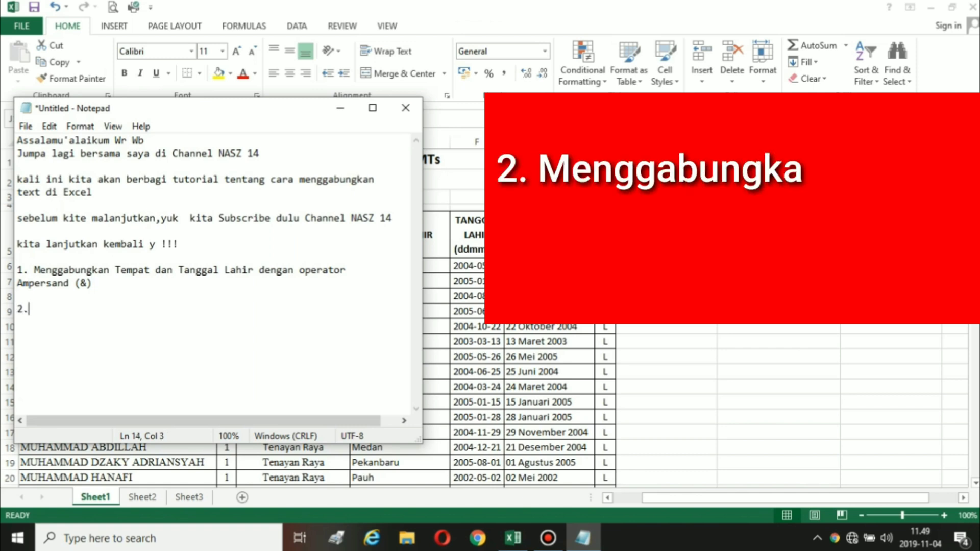
pyautogui.write('Menggaub')
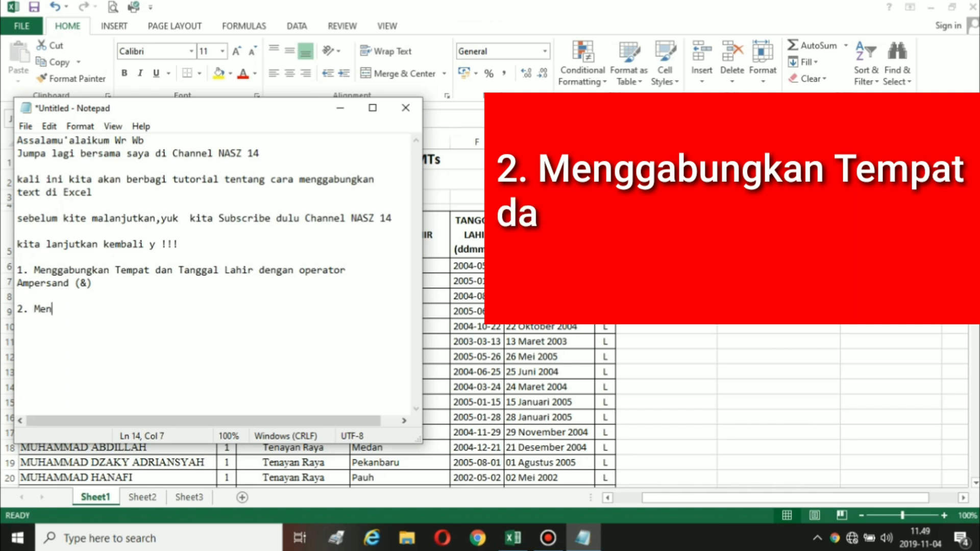
pyautogui.press('BackSpace')
pyautogui.press('BackSpace')
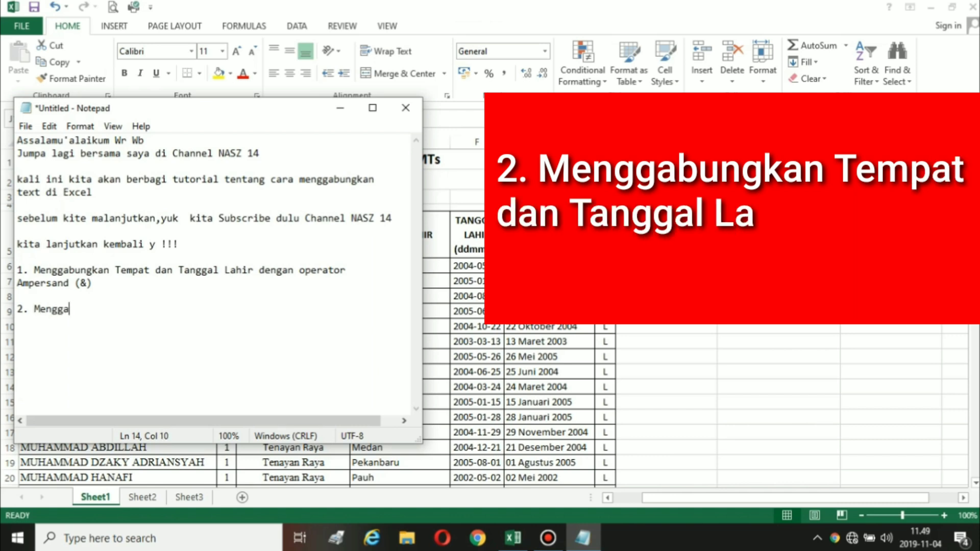
pyautogui.write('bungkan')
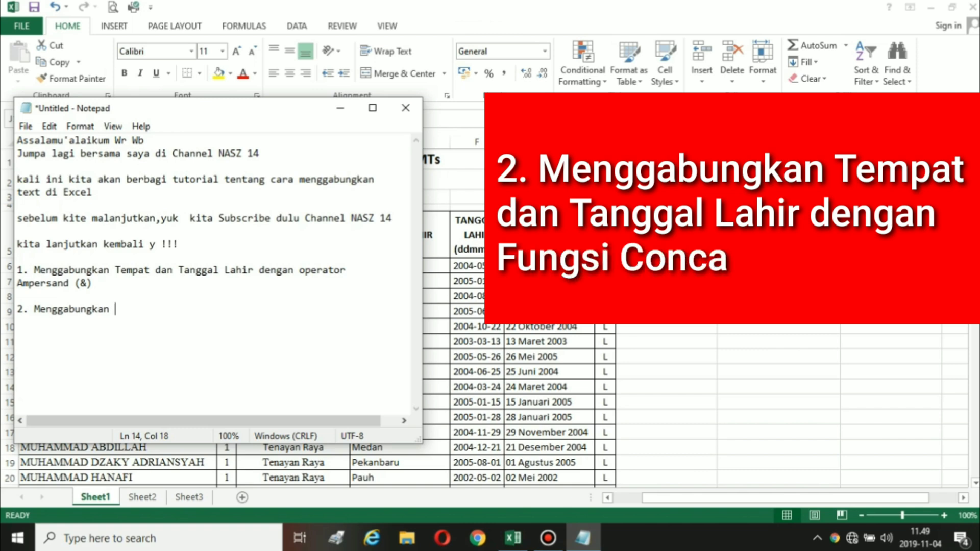
pyautogui.write(' Tempat ')
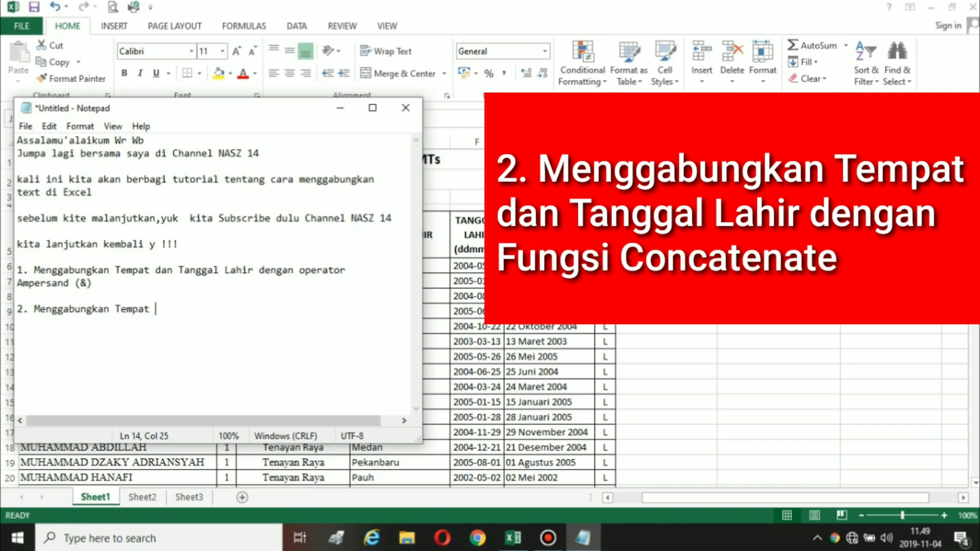
pyautogui.write('dan tanggal Lahir ')
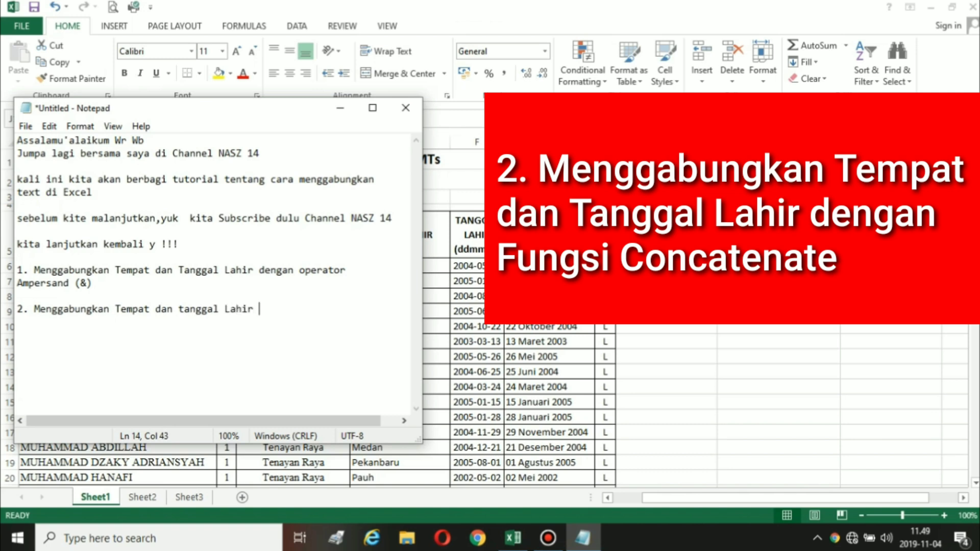
pyautogui.write('dengan fungsi ')
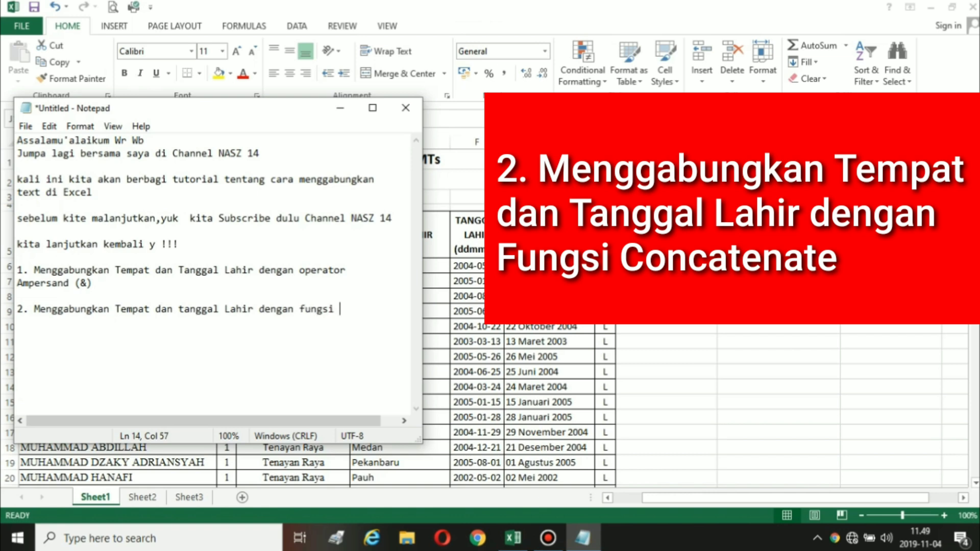
pyautogui.write('Concatenate')
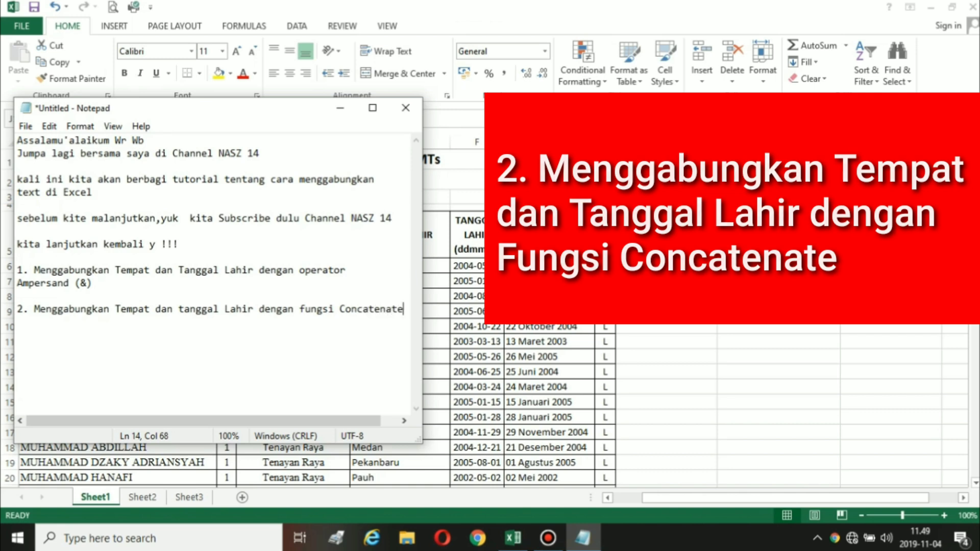
# - Write the third list item "3. Menggabungkan text dengan format angka dengan pemisah ribuan", leaving a blank line above it
pyautogui.press('Return')
pyautogui.press('Return')
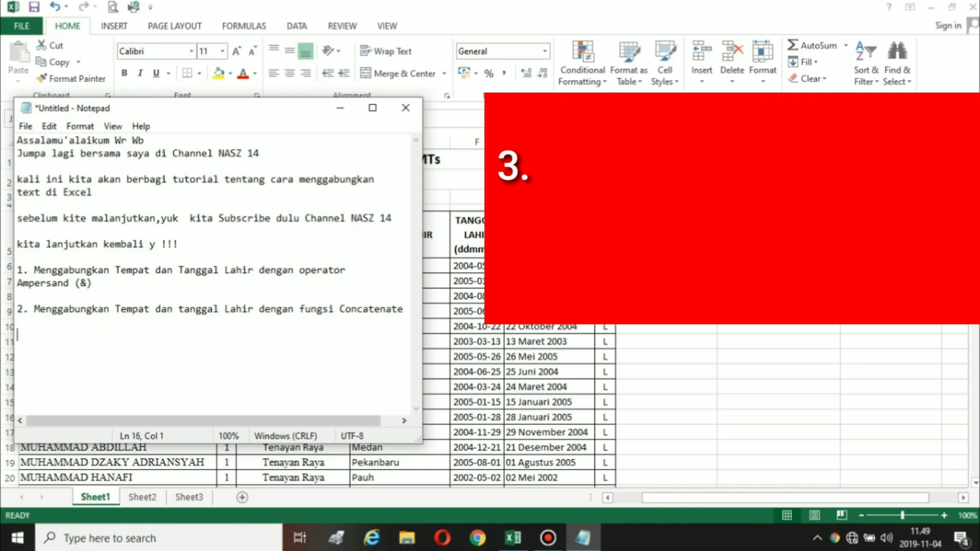
pyautogui.write('3.')
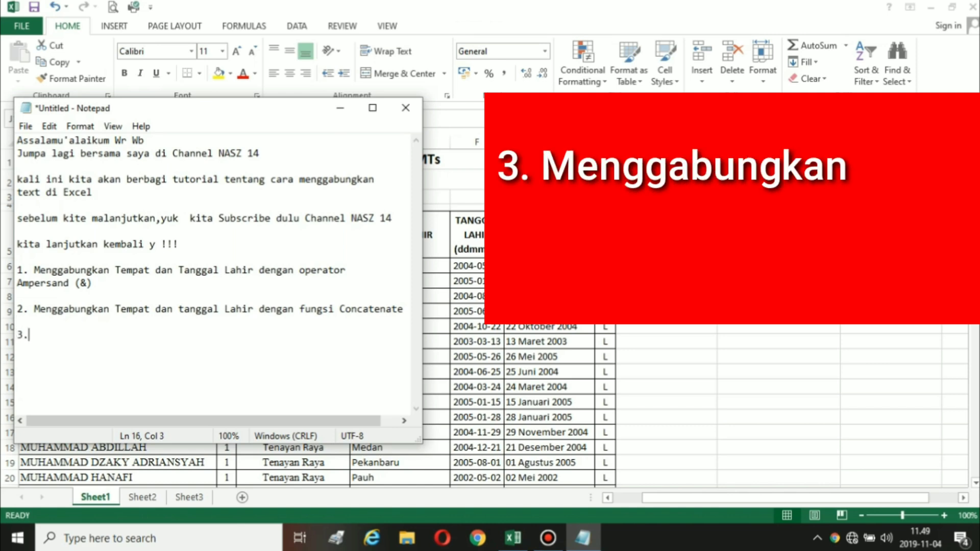
pyautogui.write(' Mengga')
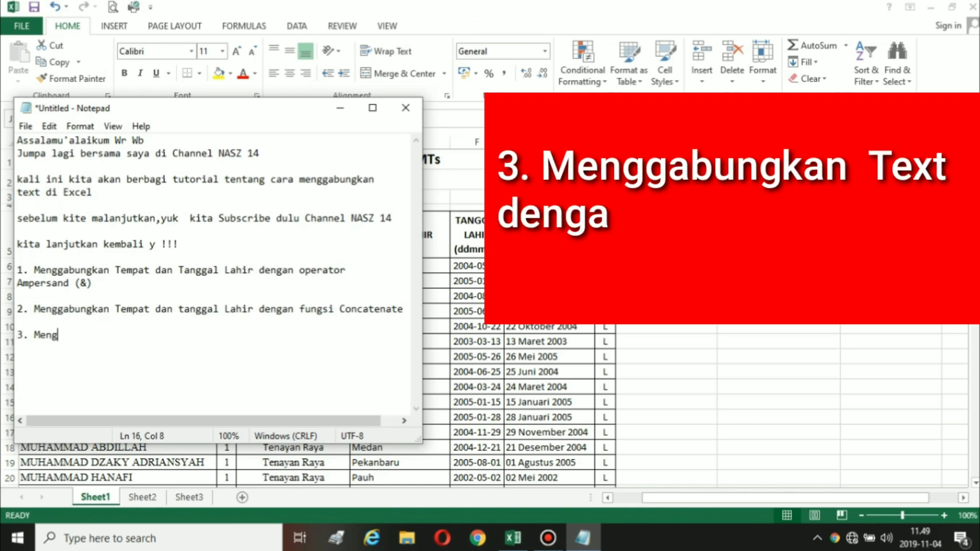
pyautogui.press('BackSpace')
pyautogui.write('gabung')
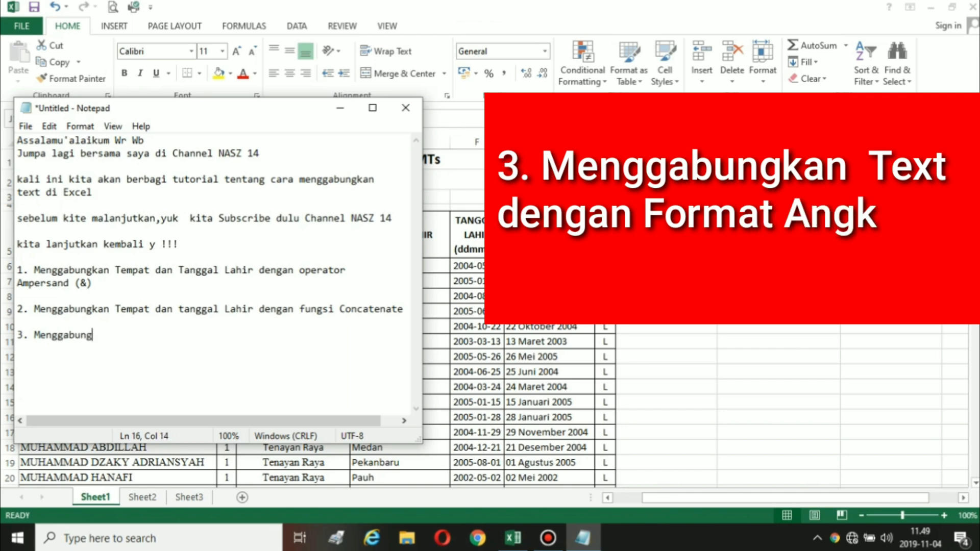
pyautogui.write('kan te')
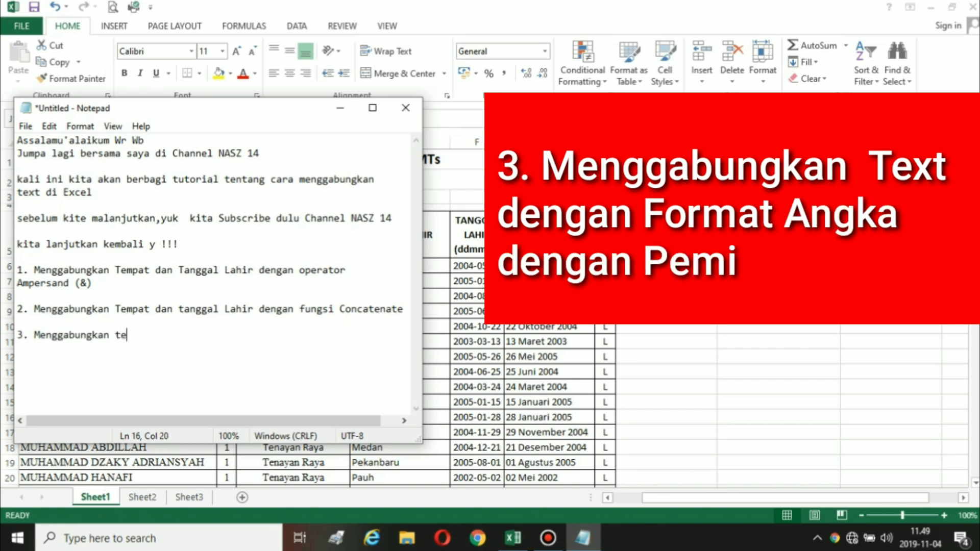
pyautogui.write('xt deng')
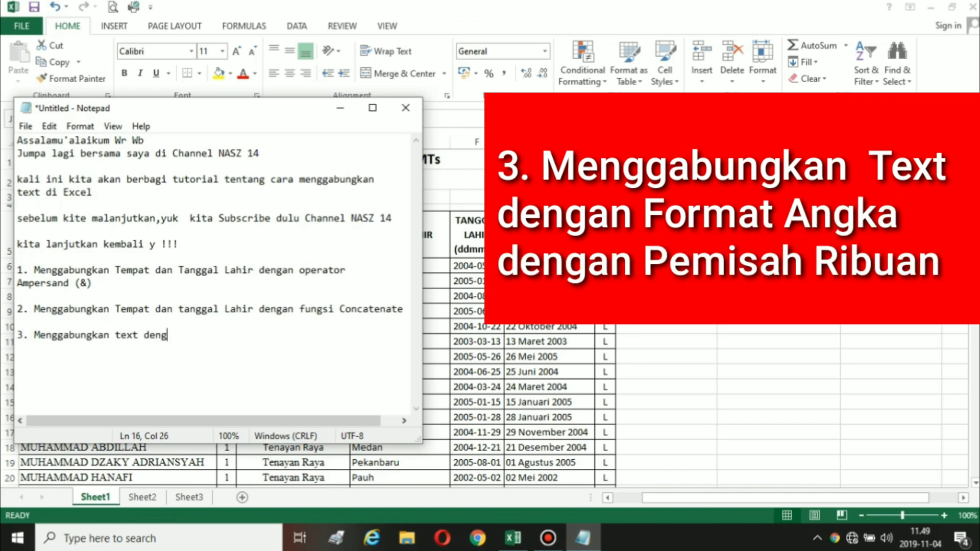
pyautogui.write('an format angk')
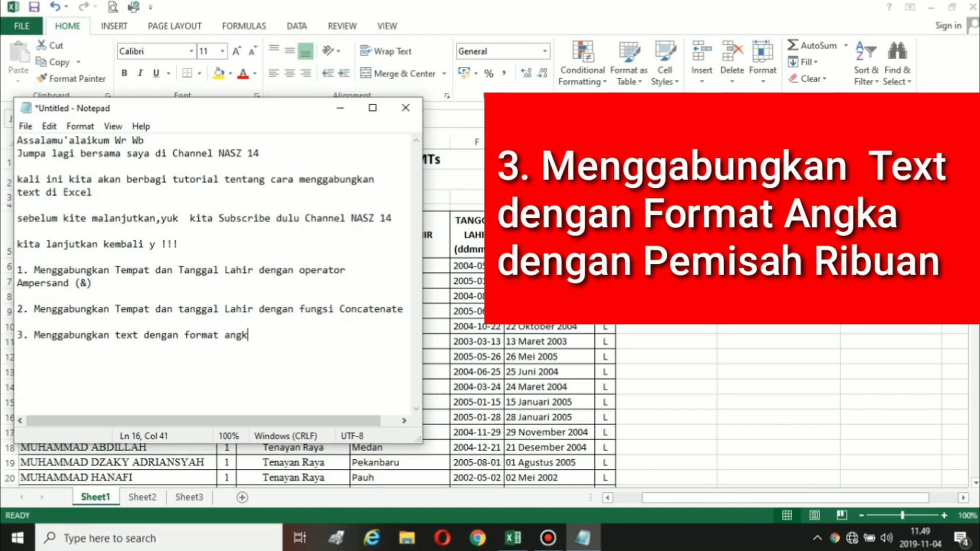
pyautogui.write('a dengan pemisah ribuan')
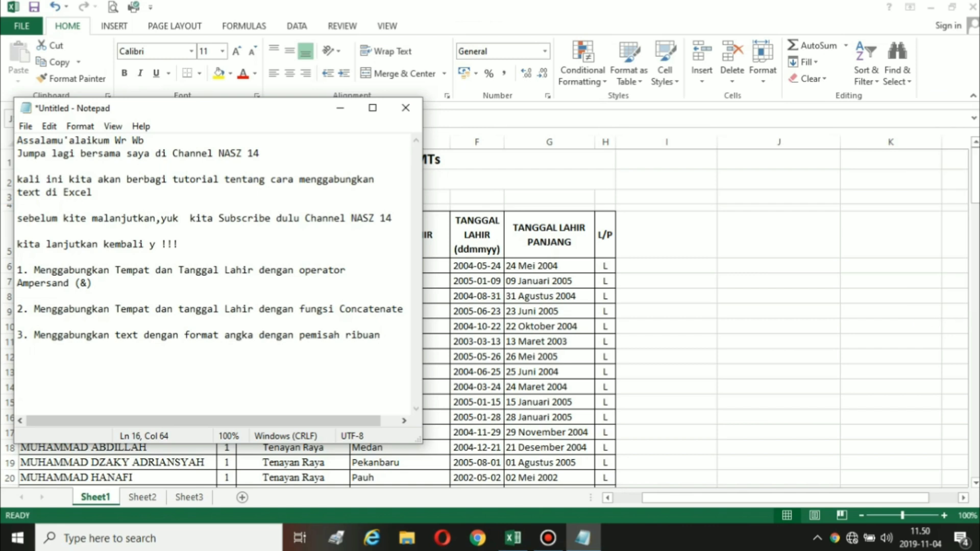
# - Add the closing line "selamat menonton ^-^" below the list, separated by a blank line
pyautogui.press('Return')
pyautogui.press('Return')
pyautogui.write('selamat menonton')
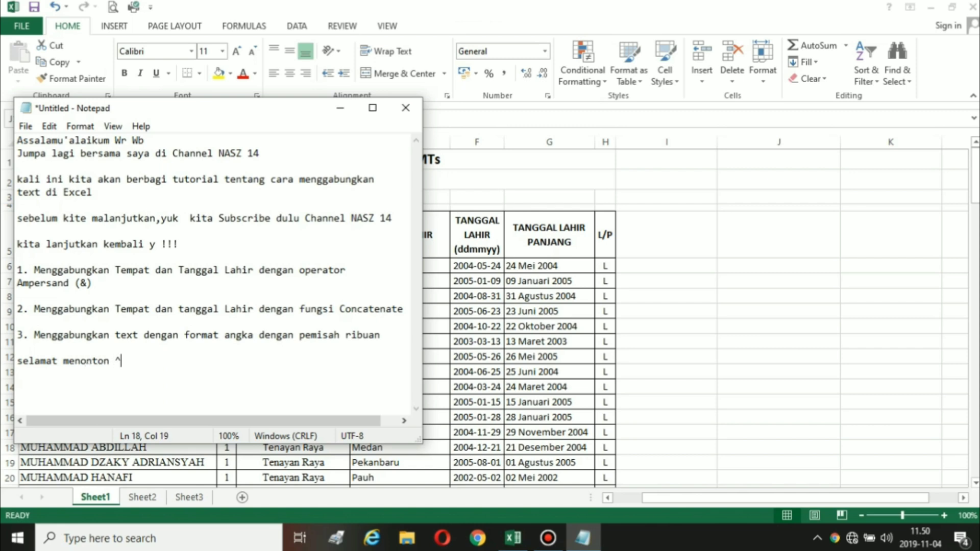
pyautogui.write('^-^')
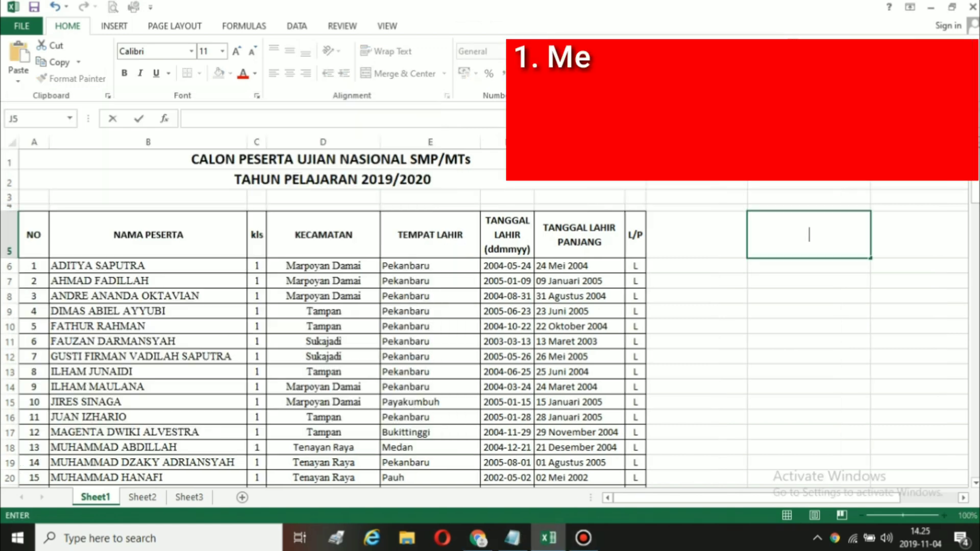
# - In the Excel participant sheet, enter the heading "menggabungkan text dengan text" in cell J5
pyautogui.write('me')
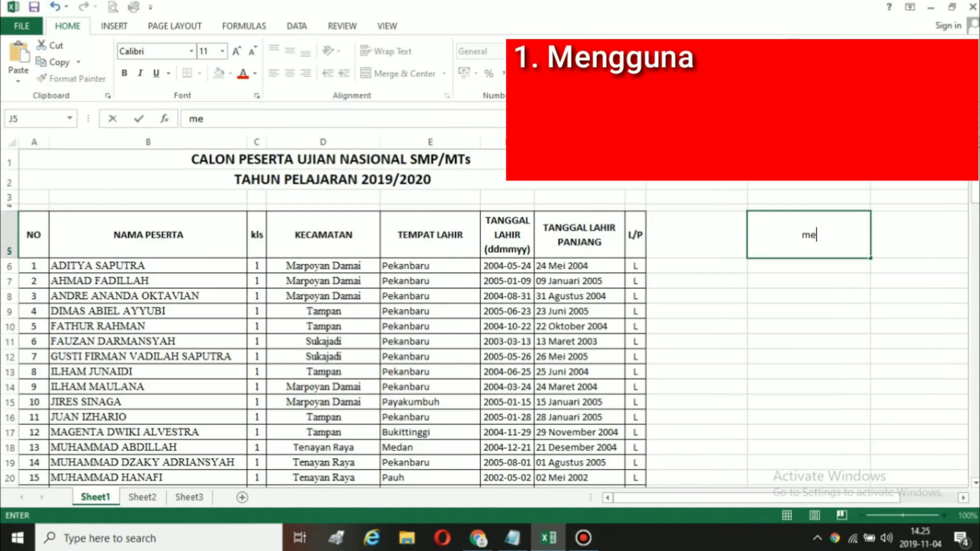
pyautogui.write('nggabungkan ')
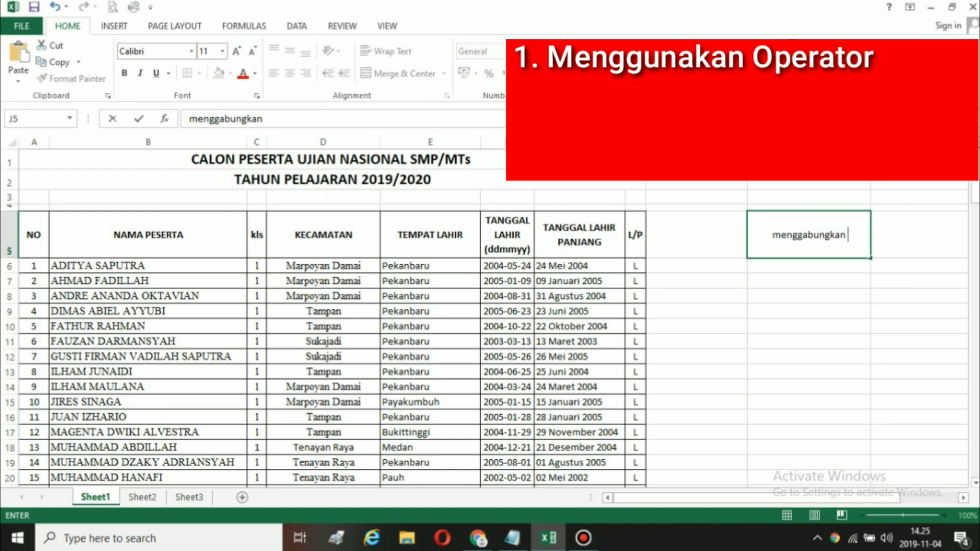
pyautogui.write('text d')
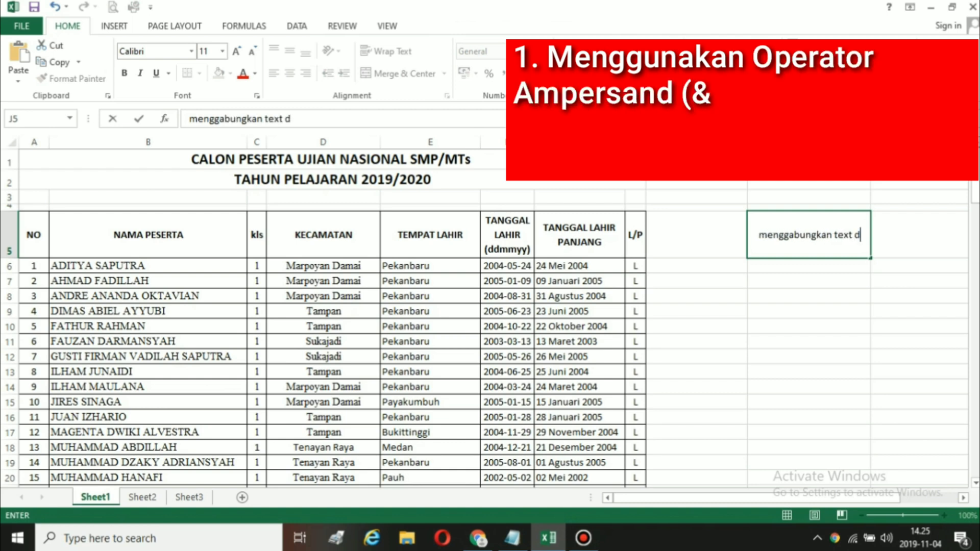
pyautogui.write('engan text')
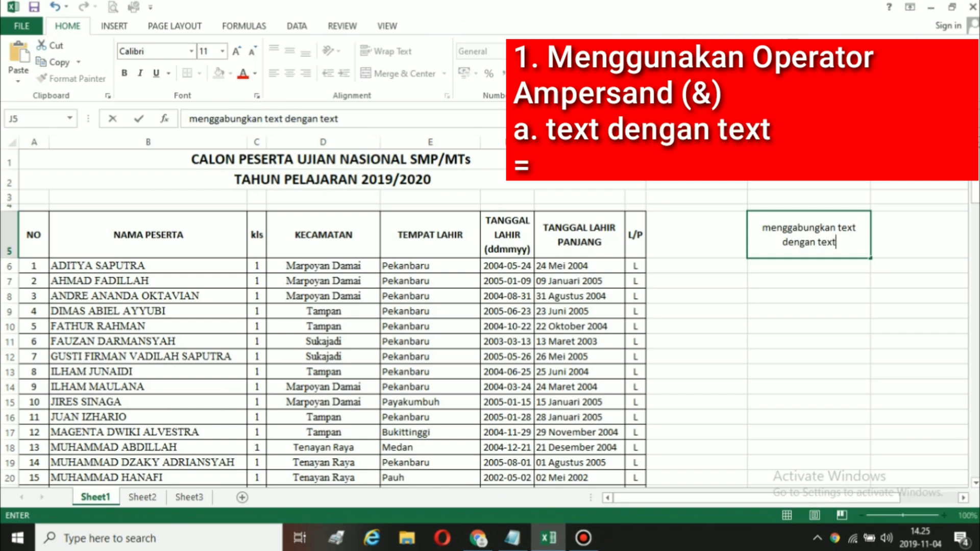
pyautogui.press('Return')
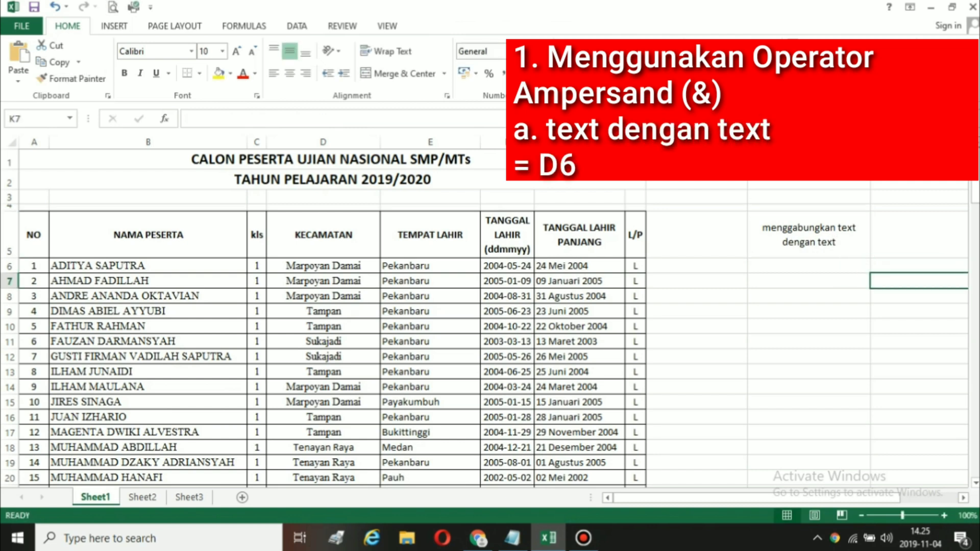
# - Enter the formula =D6&","&E6 in cell J6 to join the district and place of birth
pyautogui.write('=')
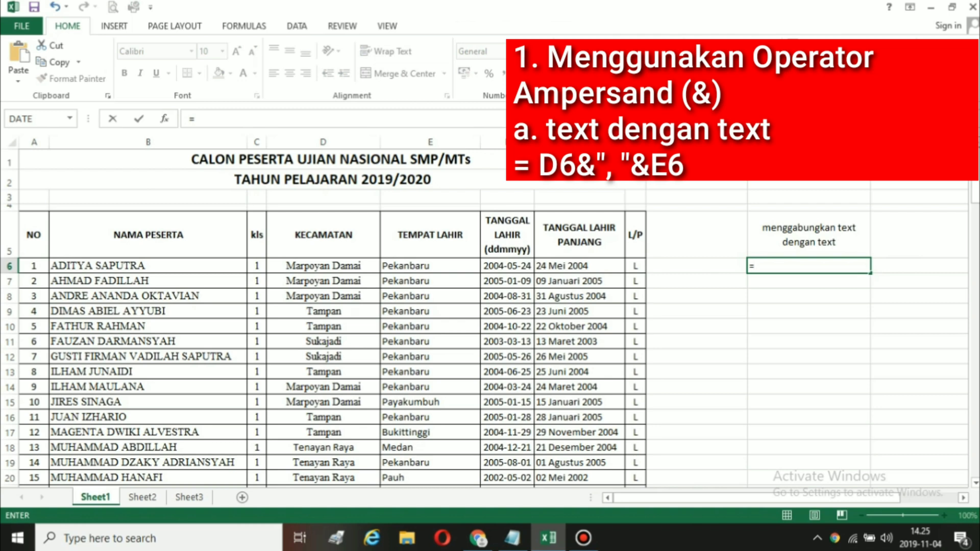
pyautogui.click(323, 266)
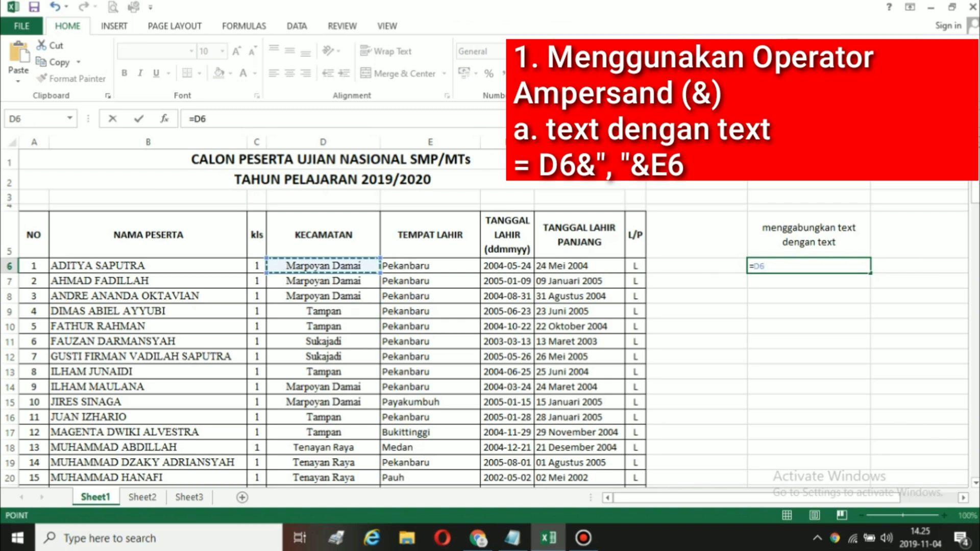
pyautogui.write('&",')
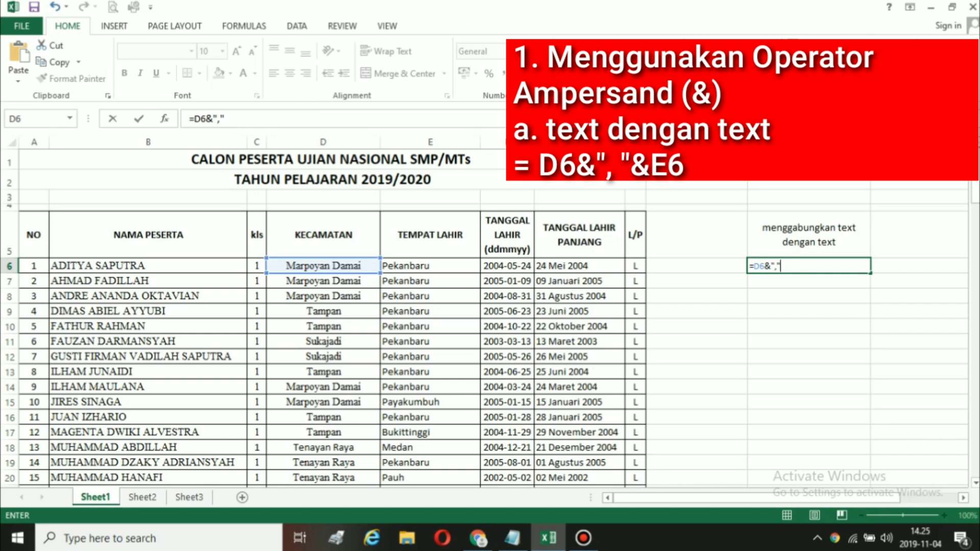
pyautogui.write('"&')
pyautogui.click(431, 266)
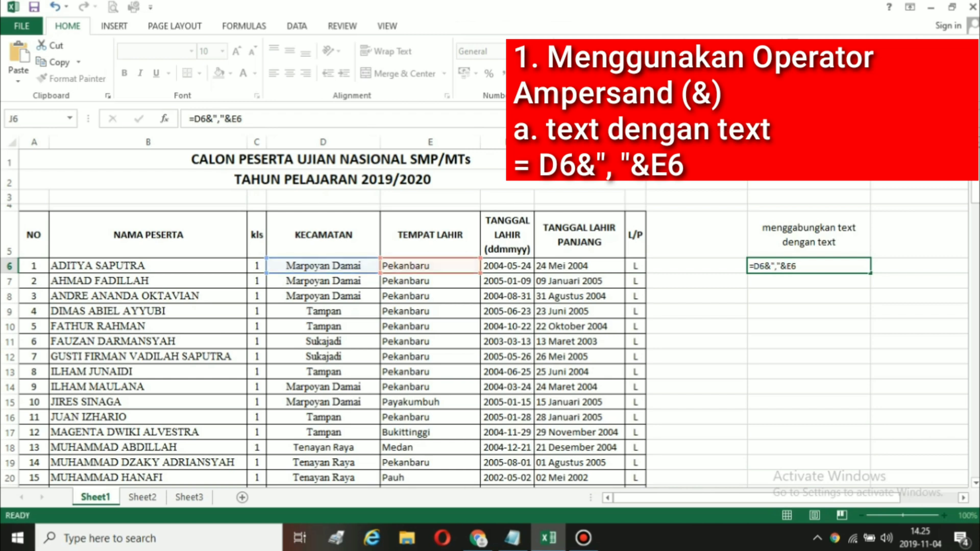
pyautogui.press('Return')
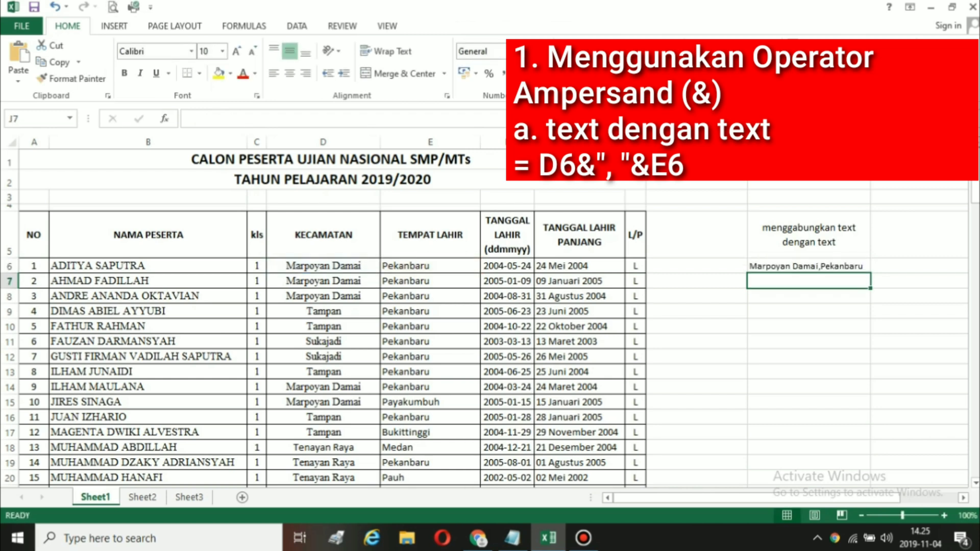
# - Edit the formula in J6 to =D6&", "&E6, adding a space after the comma
pyautogui.click(809, 265)
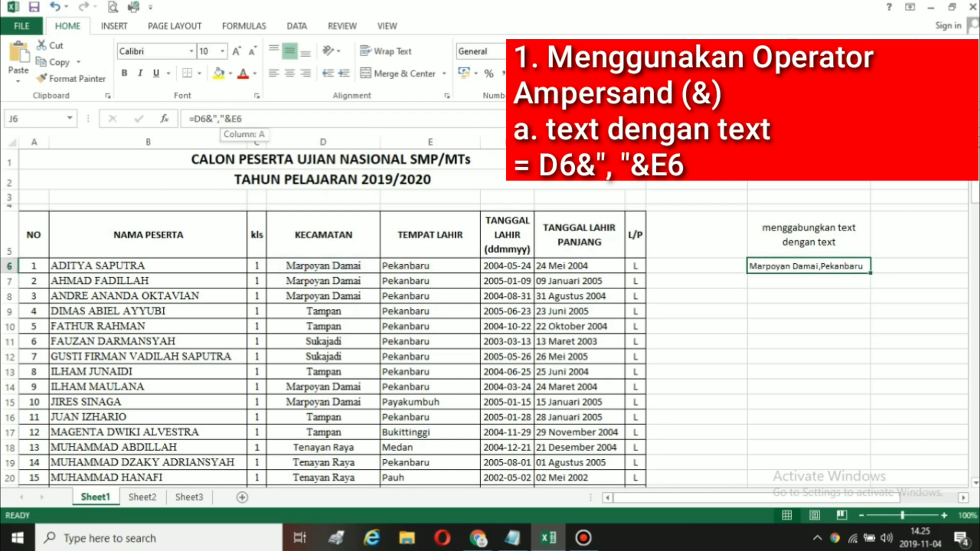
pyautogui.click(219, 119)
pyautogui.press('Return')
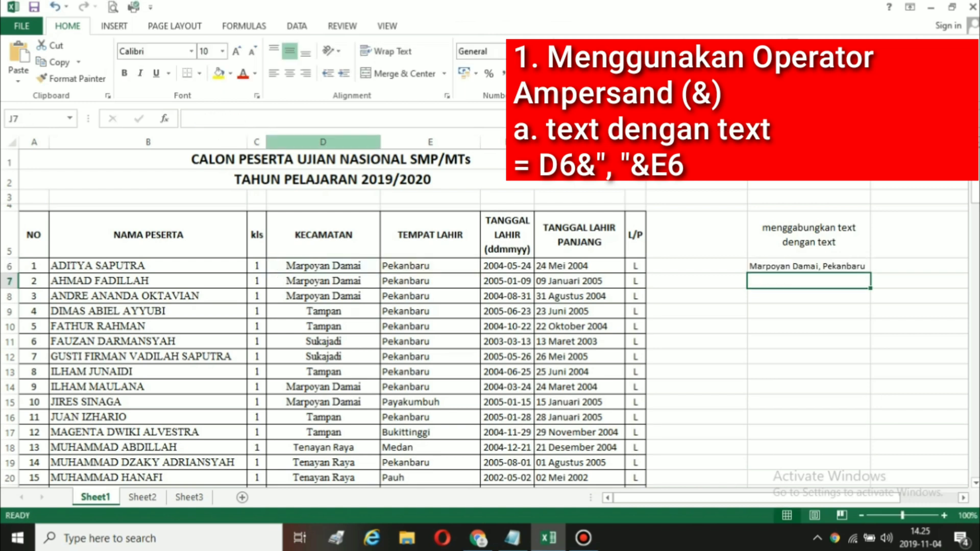
# - Fill the J6 formula down column J to row 131, the last participant
pyautogui.press('Down')
pyautogui.press('Down')
pyautogui.press('Up')
pyautogui.press('Up')
pyautogui.press('Up')
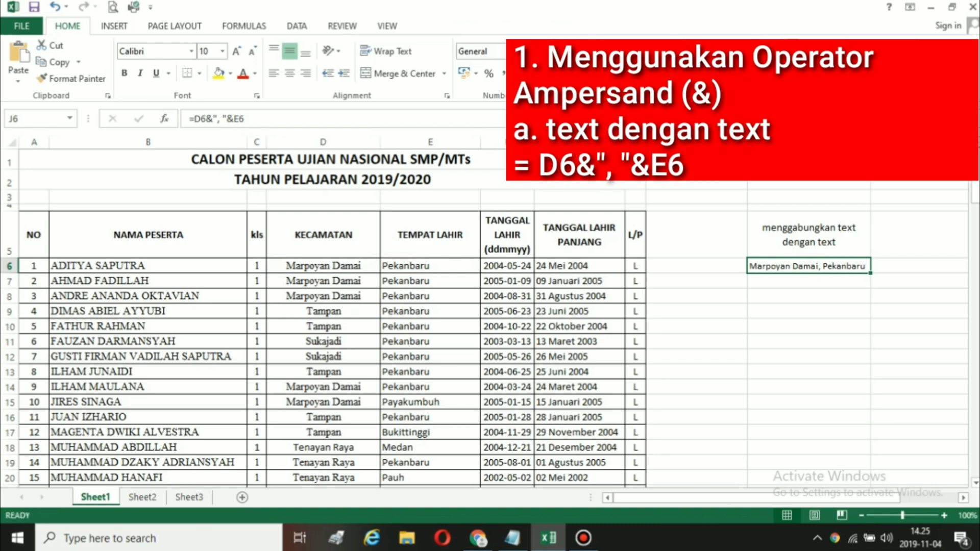
pyautogui.press('Down')
pyautogui.press('Up')
pyautogui.moveTo(871, 273); pyautogui.dragTo(870, 424)
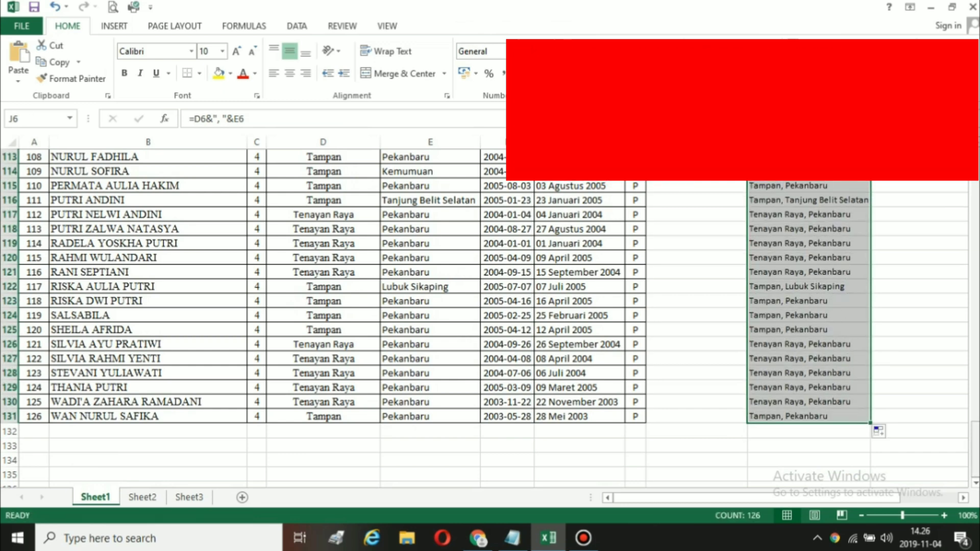
# - Enter the heading "menggabungkan text dengan tanggal" in cell K5
pyautogui.moveTo(975, 439); pyautogui.dragTo(975, 163)
pyautogui.click(918, 266)
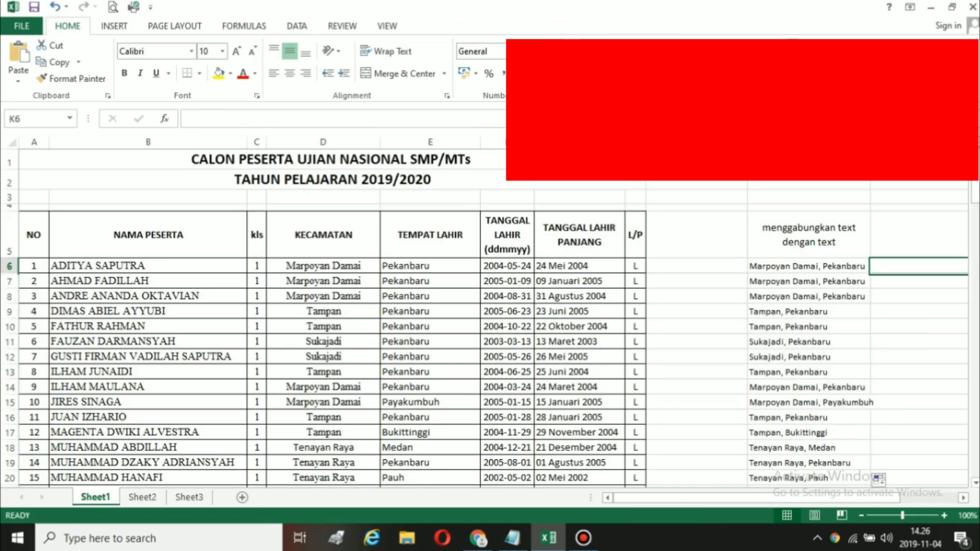
pyautogui.click(919, 234)
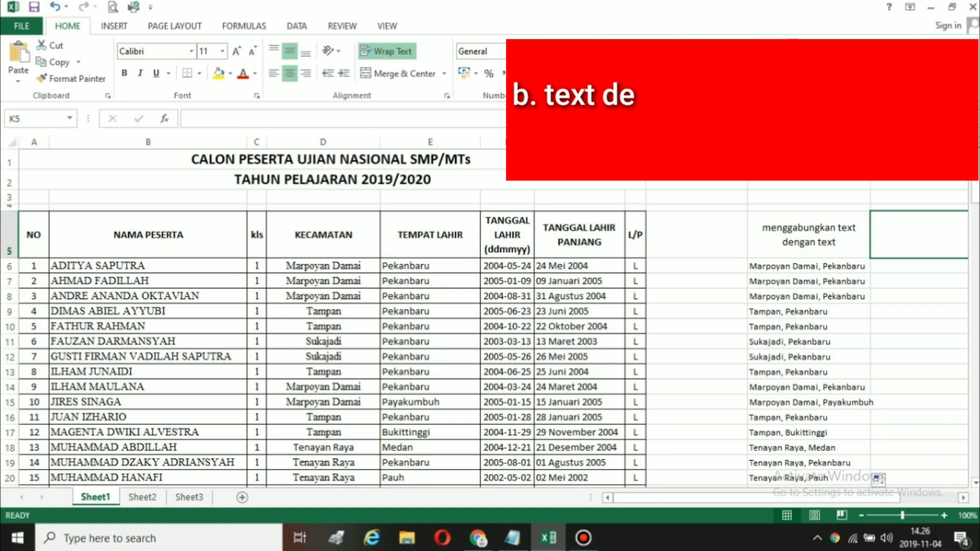
pyautogui.write('mengga')
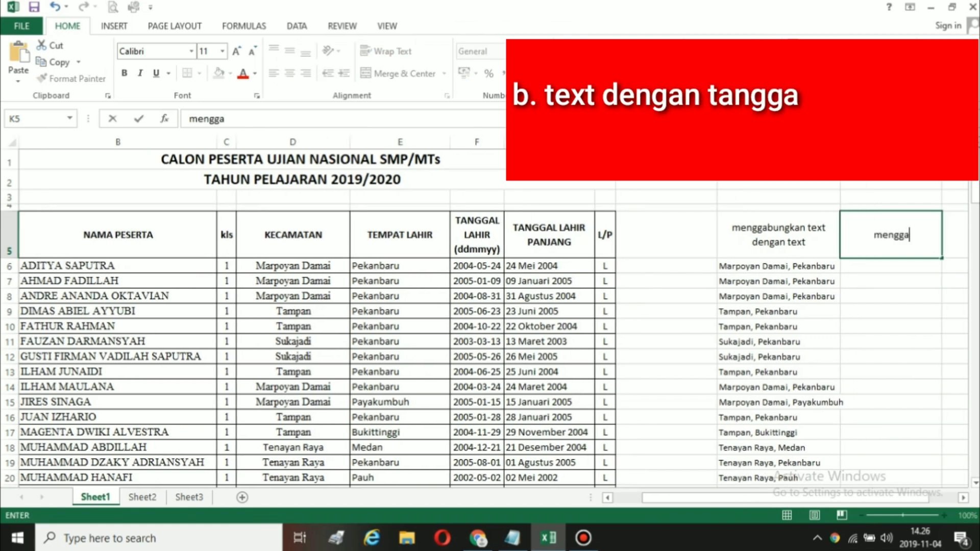
pyautogui.write('bungkan')
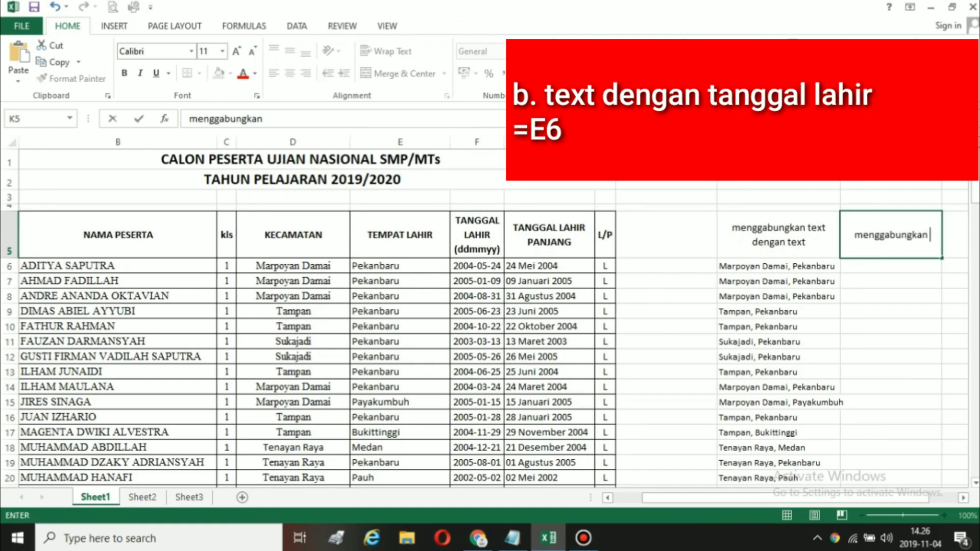
pyautogui.write(' text')
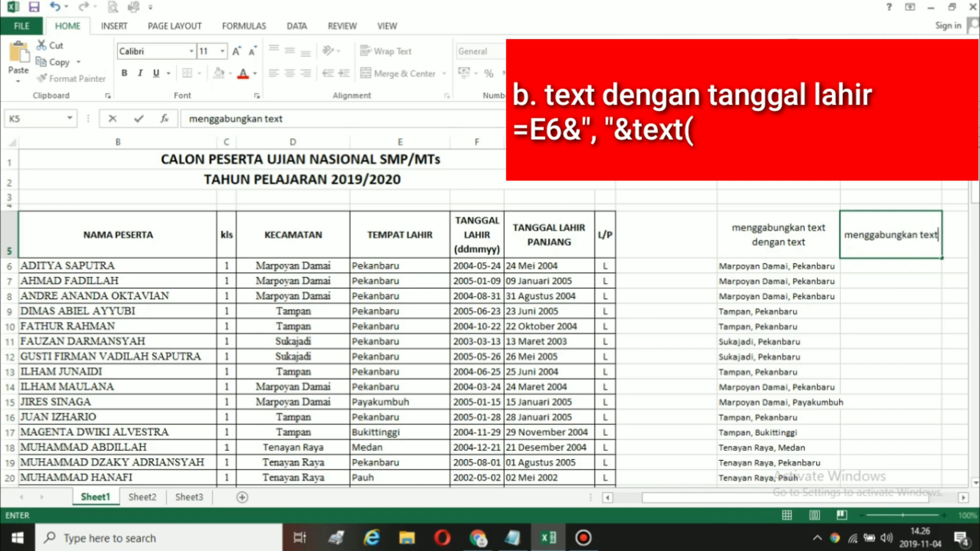
pyautogui.write(' dengan tang')
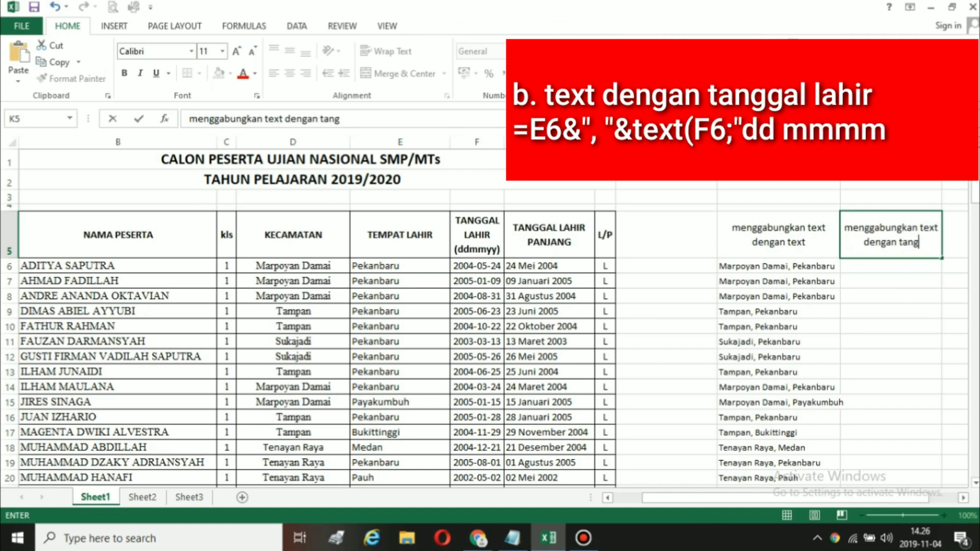
pyautogui.write('gal')
pyautogui.press('Return')
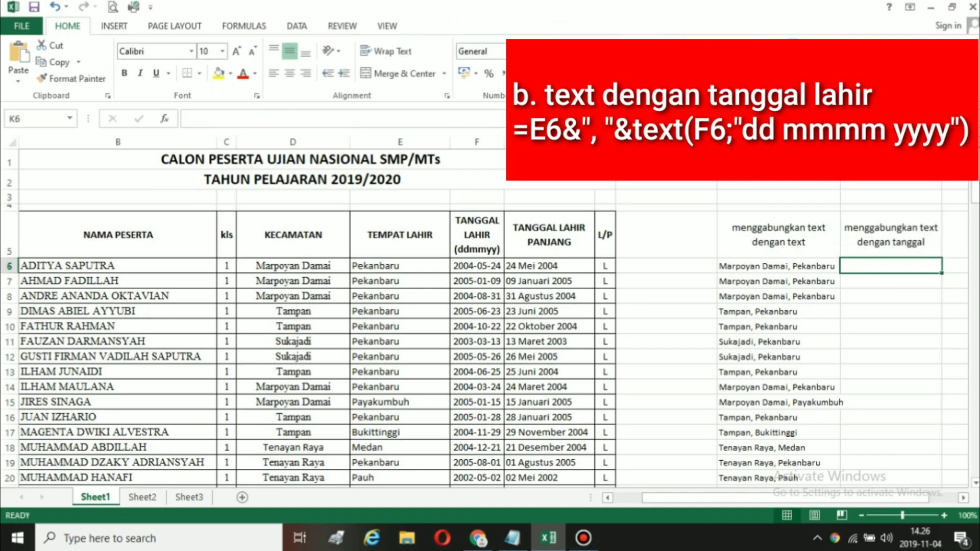
# - Enter the formula =E6&", "&text("dd mmmm yyyy") in cell K6 to join the place and date of birth
pyautogui.write('=')
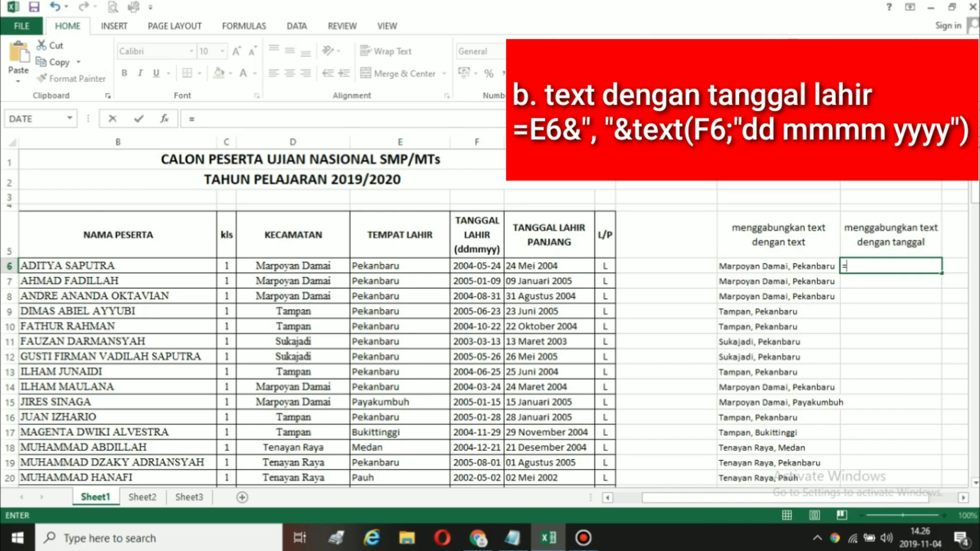
pyautogui.click(400, 266)
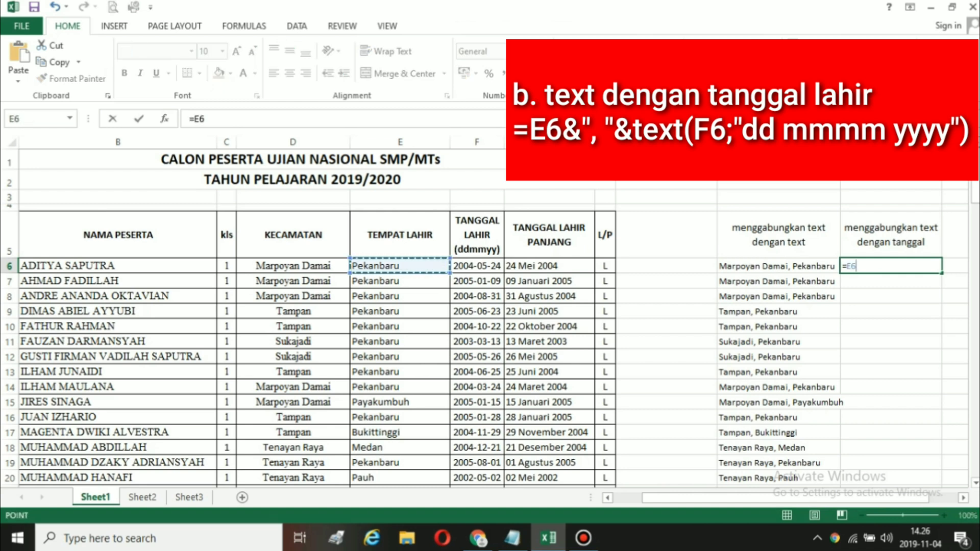
pyautogui.write('&"')
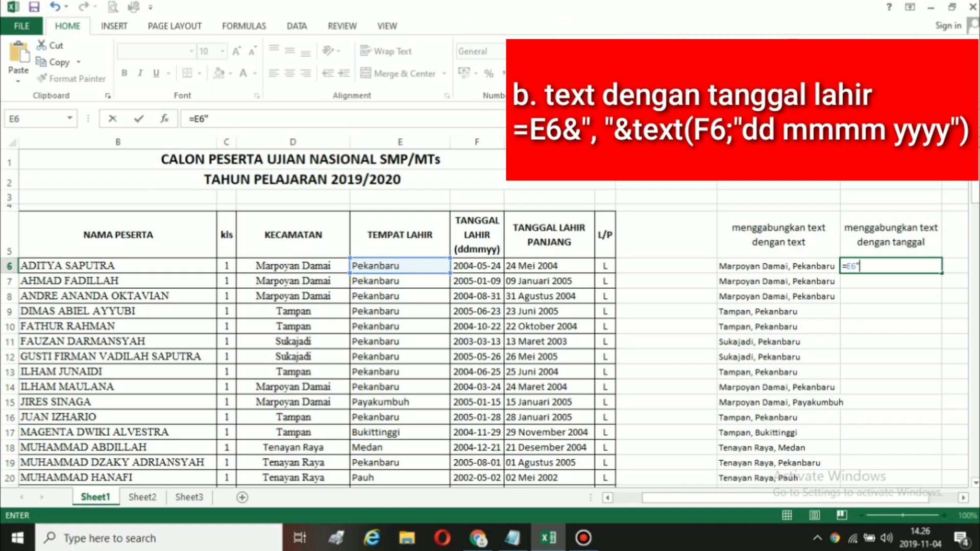
pyautogui.write('&')
pyautogui.write('&tex')
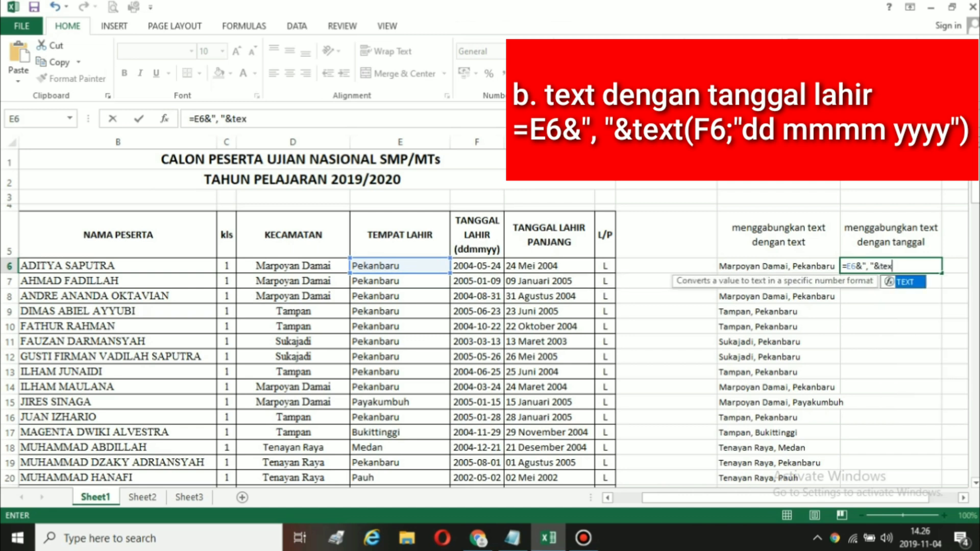
pyautogui.write('t(')
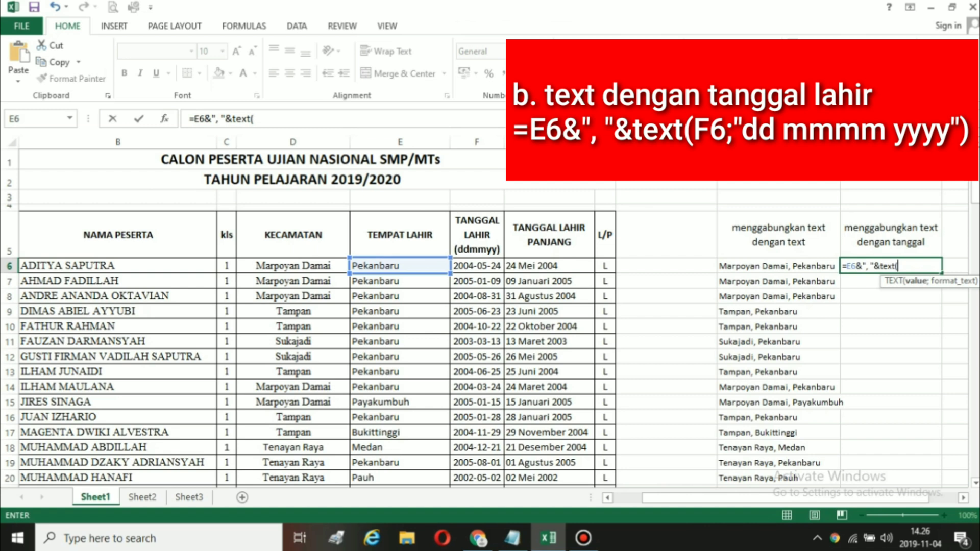
pyautogui.write('"dd mmmm')
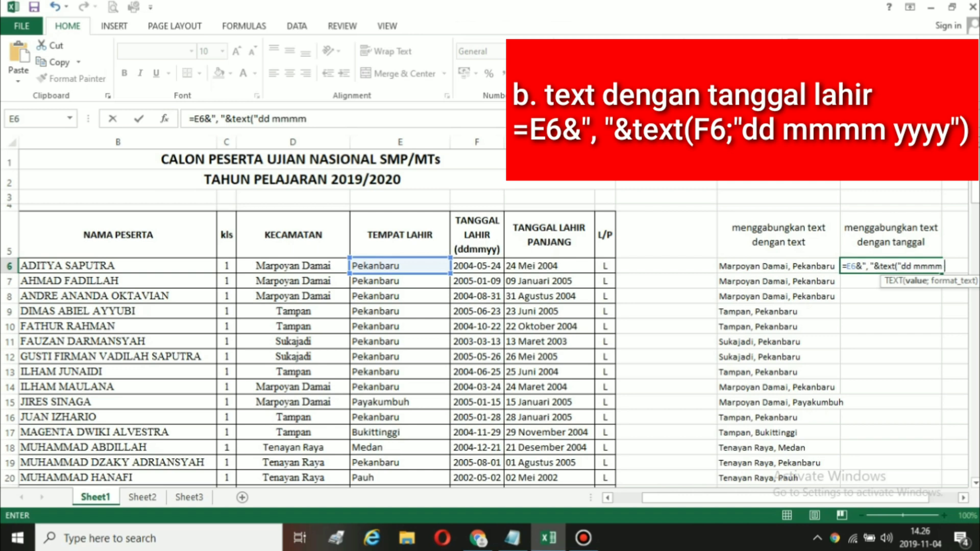
pyautogui.write(' yyyy')
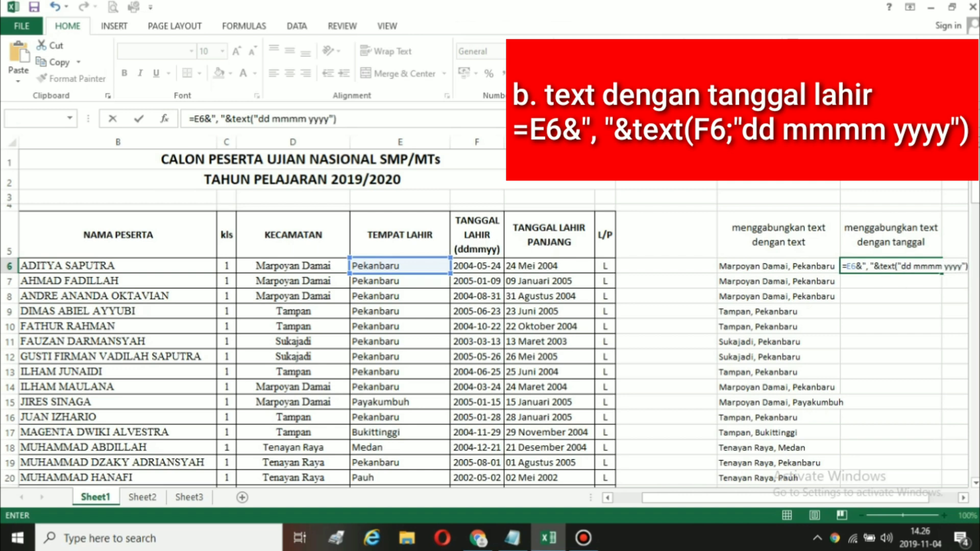
pyautogui.press('Return')
pyautogui.press('Return')
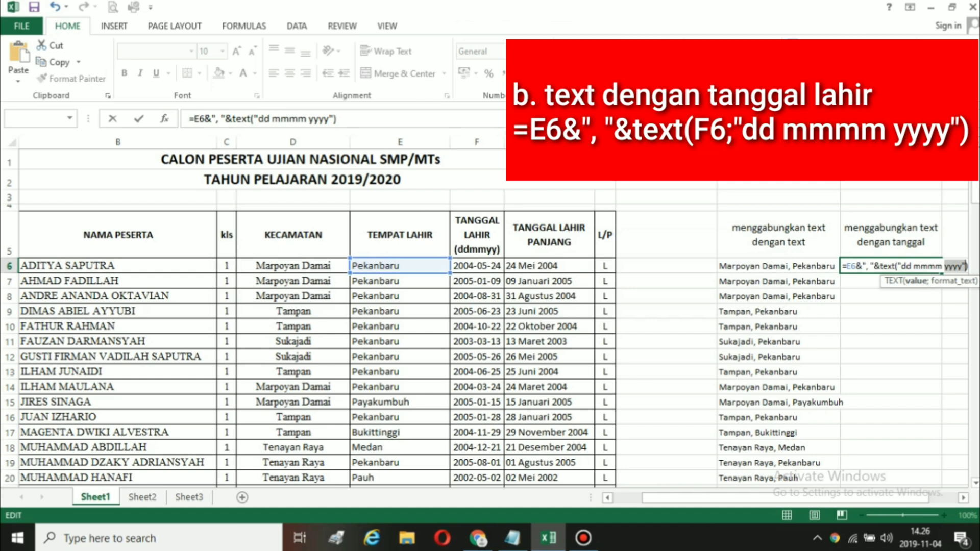
# - Add the birth date reference to the TEXT function in K6, making the formula =E6&", "&text(F6;"dd mmmm yyyy")
pyautogui.click(898, 266)
pyautogui.click(476, 266)
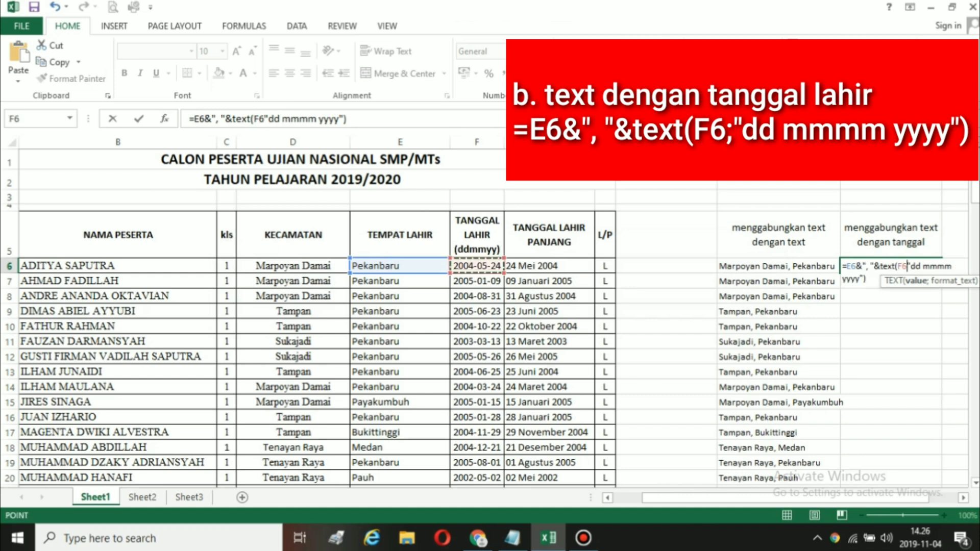
pyautogui.write(';')
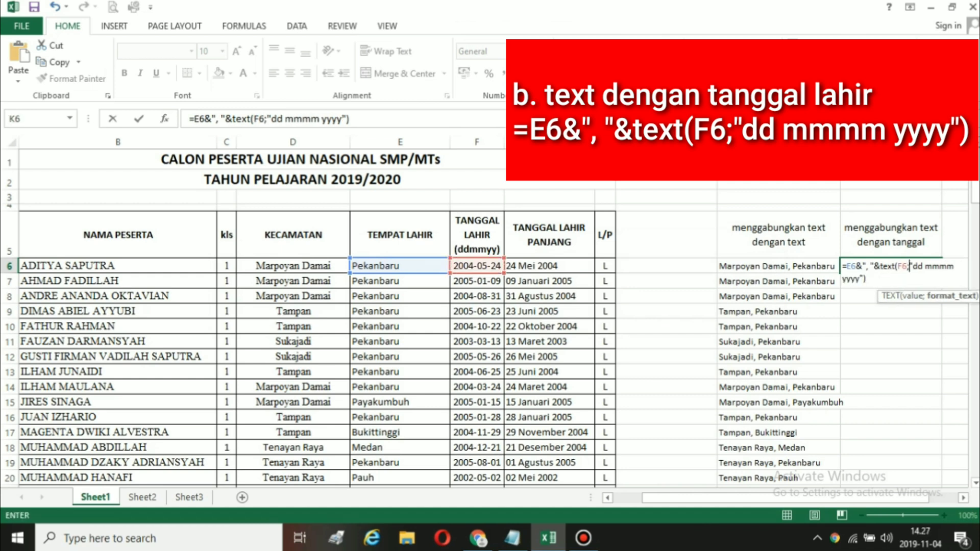
pyautogui.press('Return')
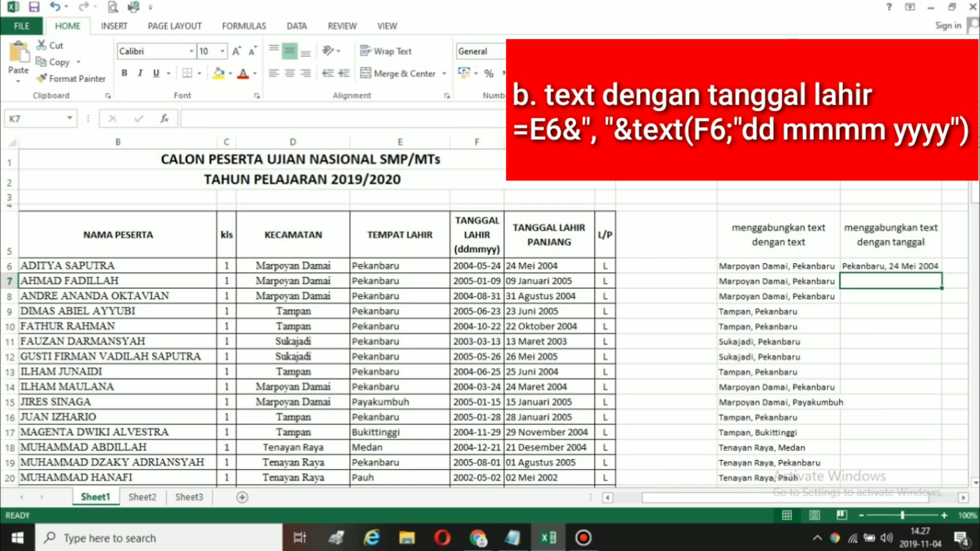
# - Fill the K6 formula down column K to row 131 and autofit the column's width
pyautogui.click(891, 266)
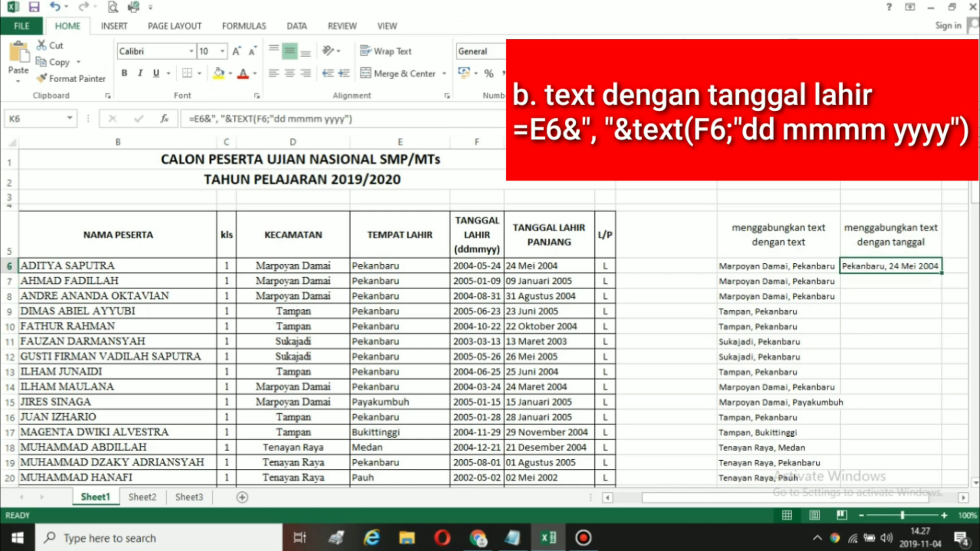
pyautogui.moveTo(941, 274); pyautogui.dragTo(941, 466)
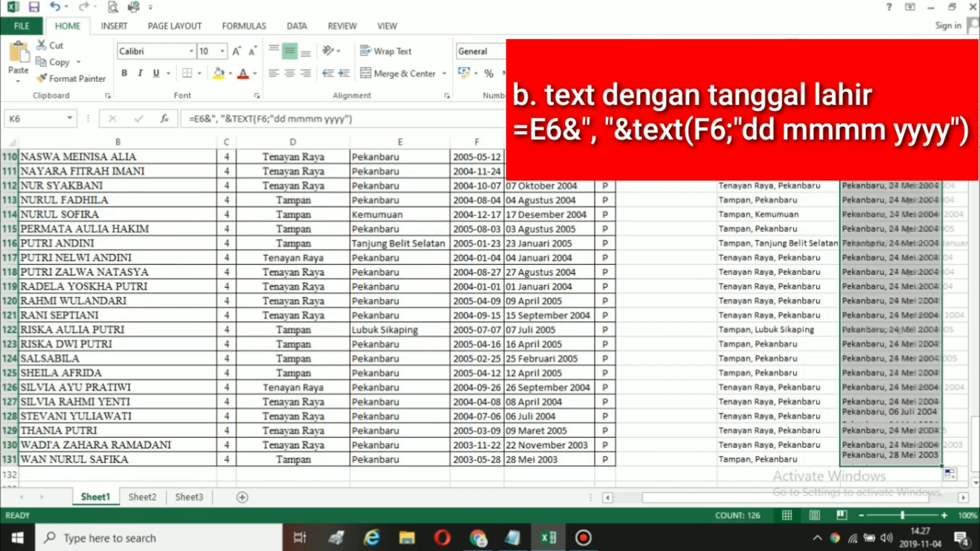
pyautogui.scroll(20, 490, 317)
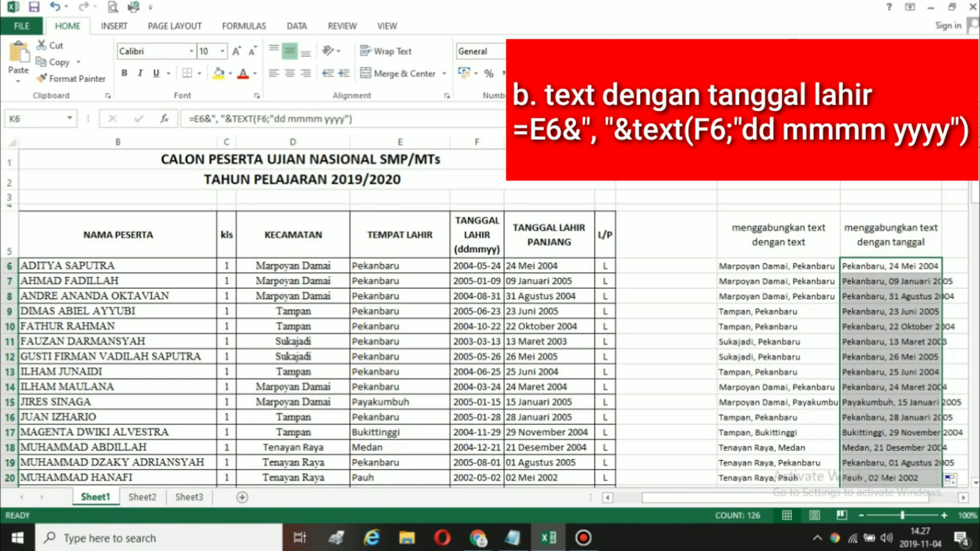
pyautogui.doubleClick(942, 142)
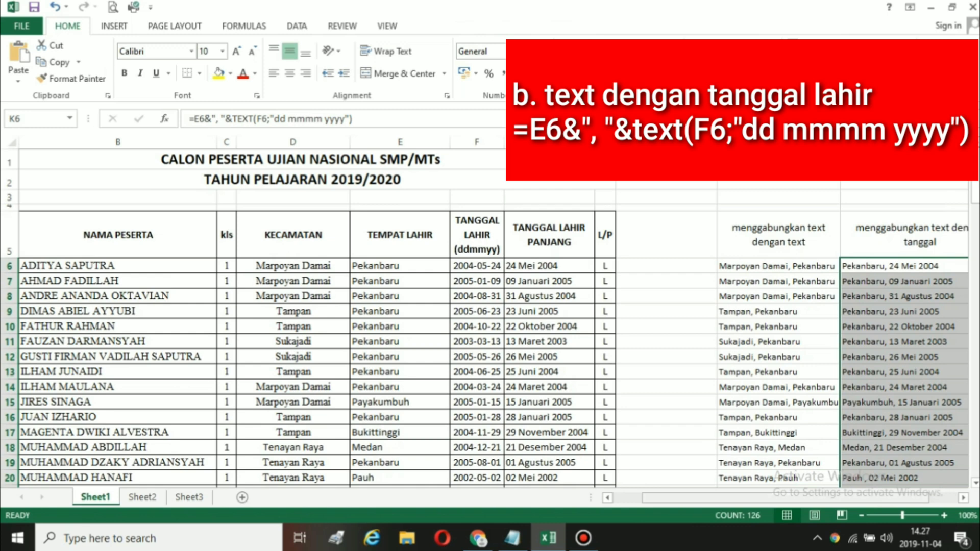
pyautogui.hscroll(3, 490, 317)
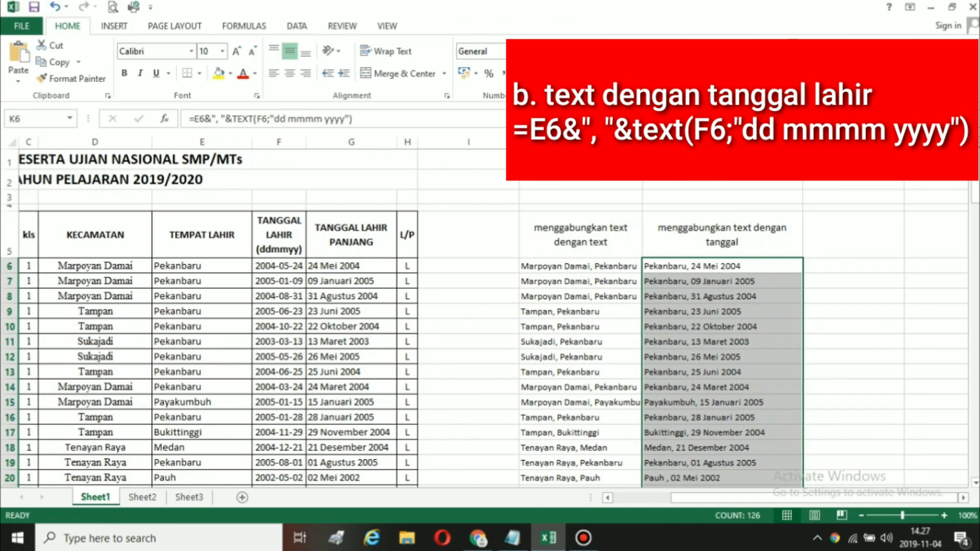
pyautogui.click(580, 266)
pyautogui.click(580, 235)
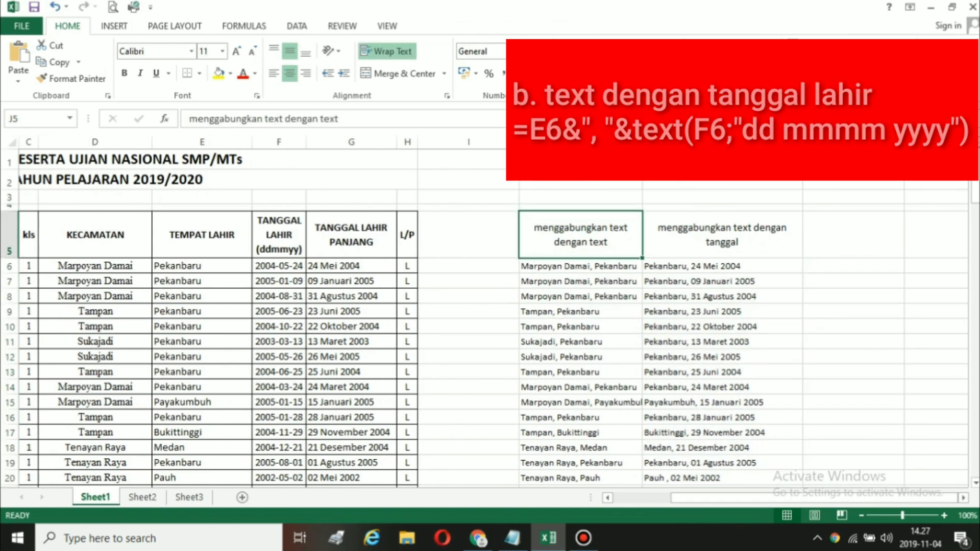
pyautogui.click(722, 235)
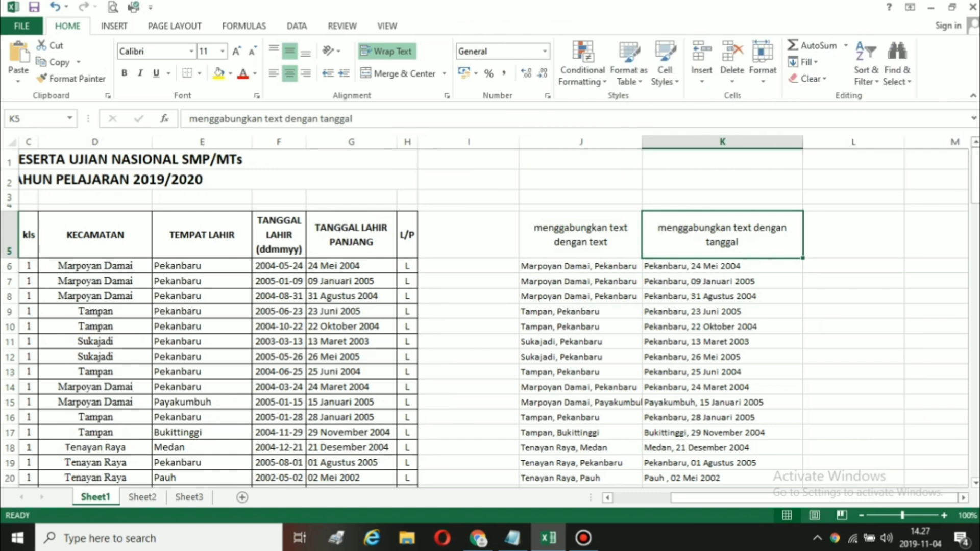
# - In Sheet2, enter the heading "emnggabungkan text dengan text" in cell J5
pyautogui.click(142, 496)
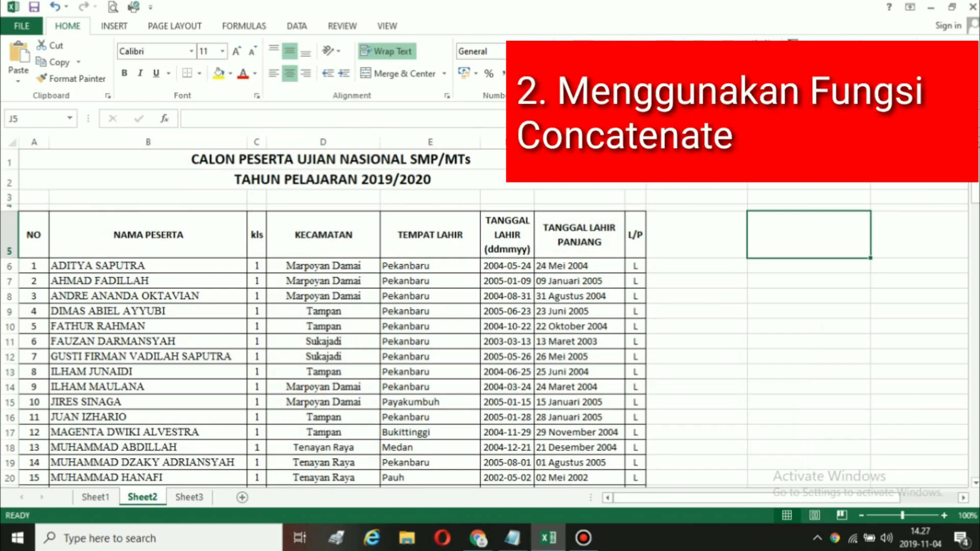
pyautogui.write('ca')
pyautogui.press('BackSpace')
pyautogui.press('BackSpace')
pyautogui.write('em')
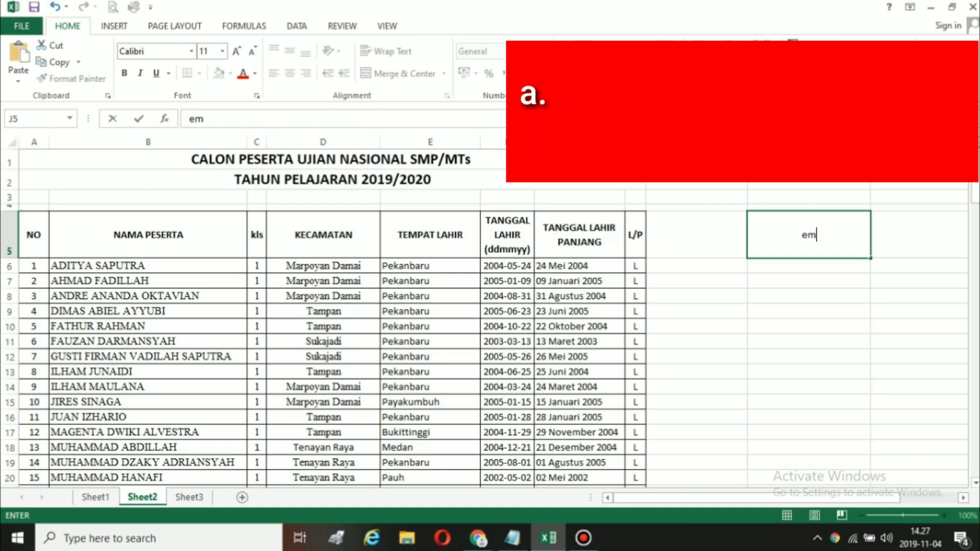
pyautogui.write('nggabungkan')
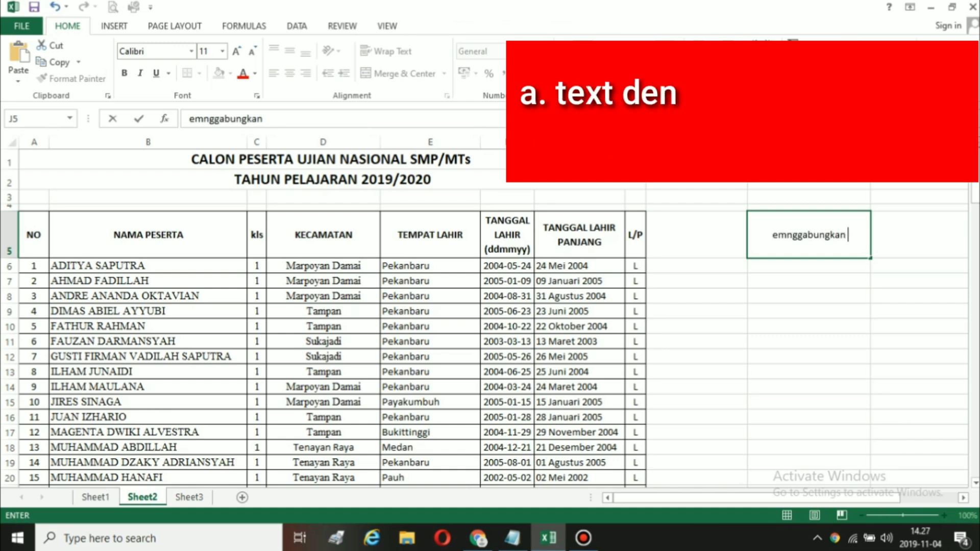
pyautogui.write(' text denga')
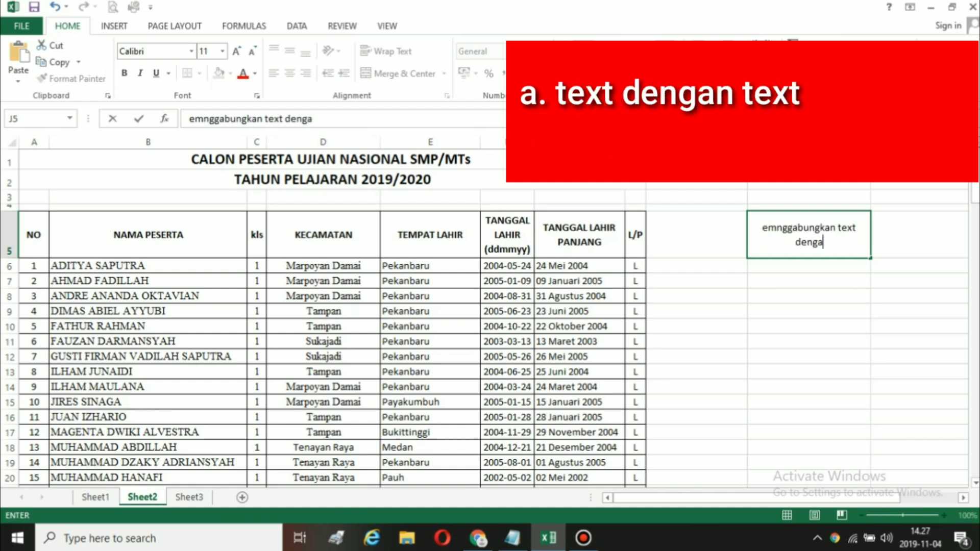
pyautogui.write('n text')
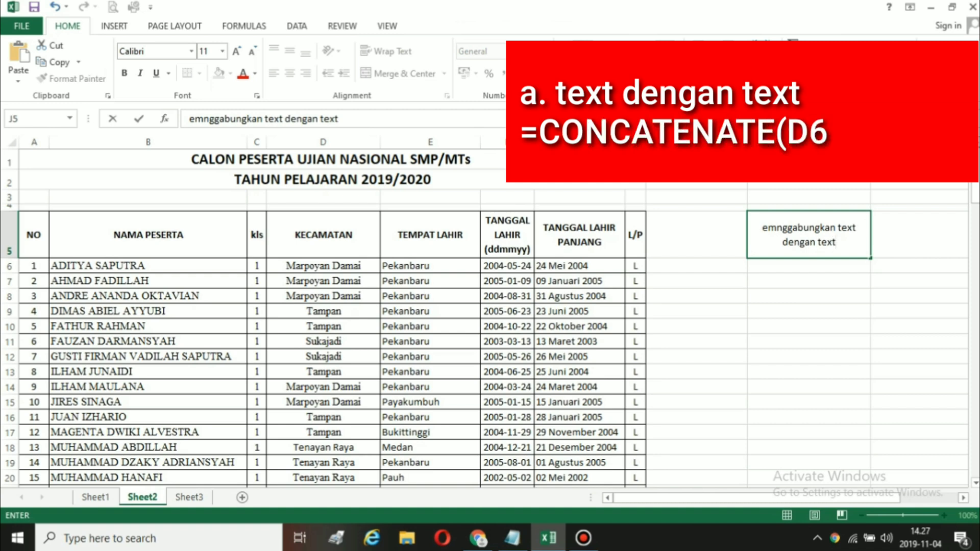
pyautogui.press('Return')
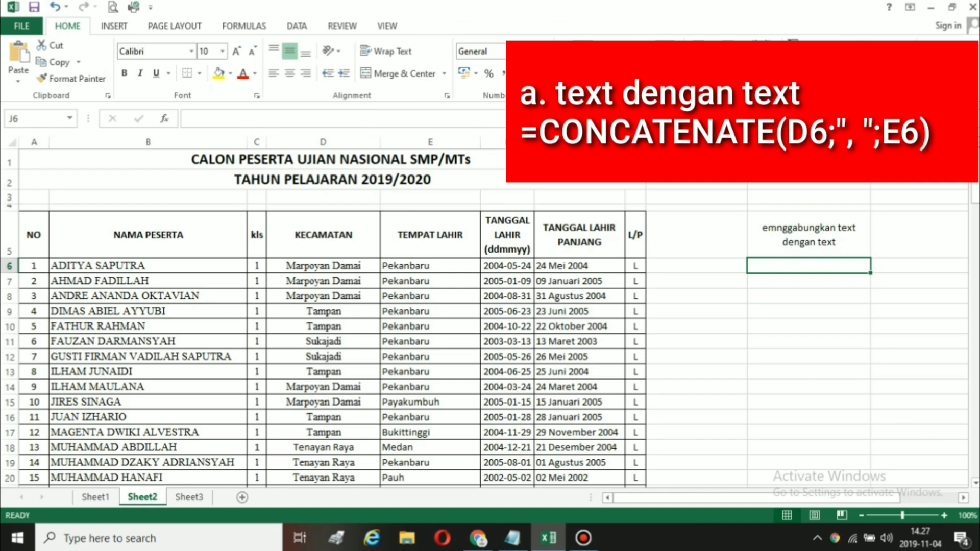
# - Enter the formula =CONCATENATE(D6;", ";E6) in cell J6 to join the district and place of birth
pyautogui.write('=conc')
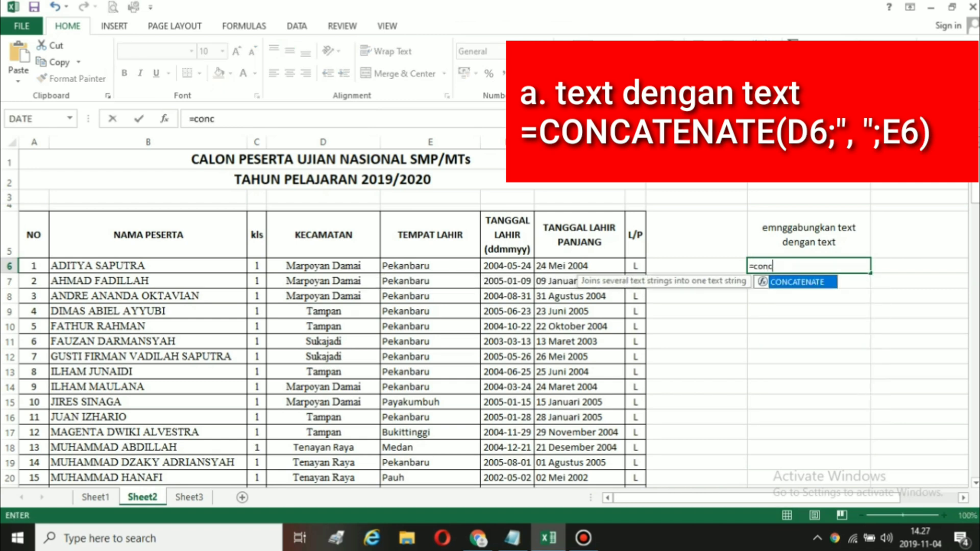
pyautogui.write('atenate(')
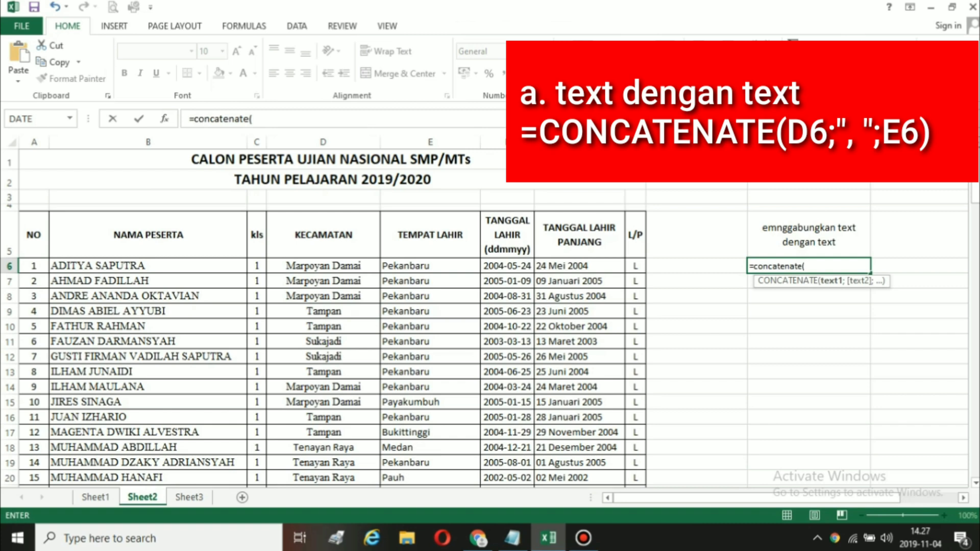
pyautogui.click(323, 265)
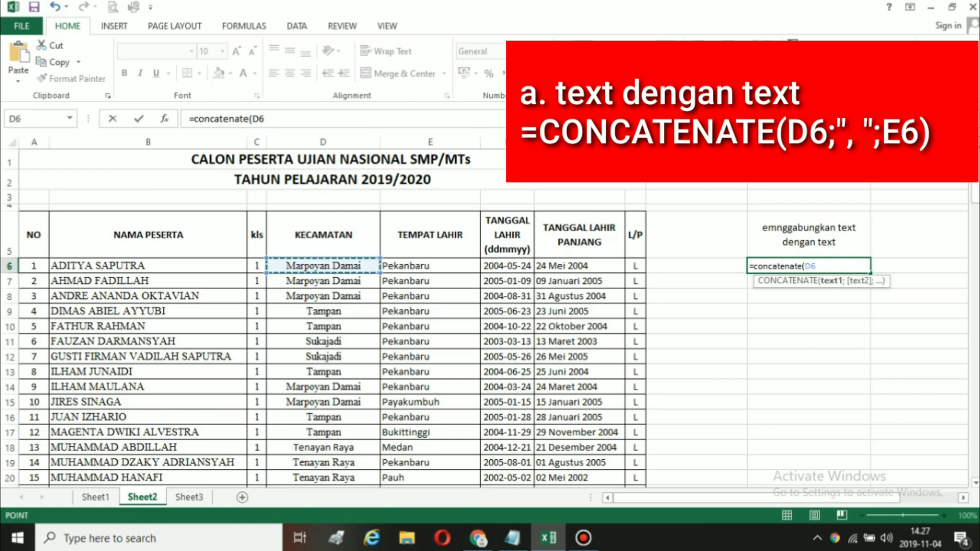
pyautogui.write(';",')
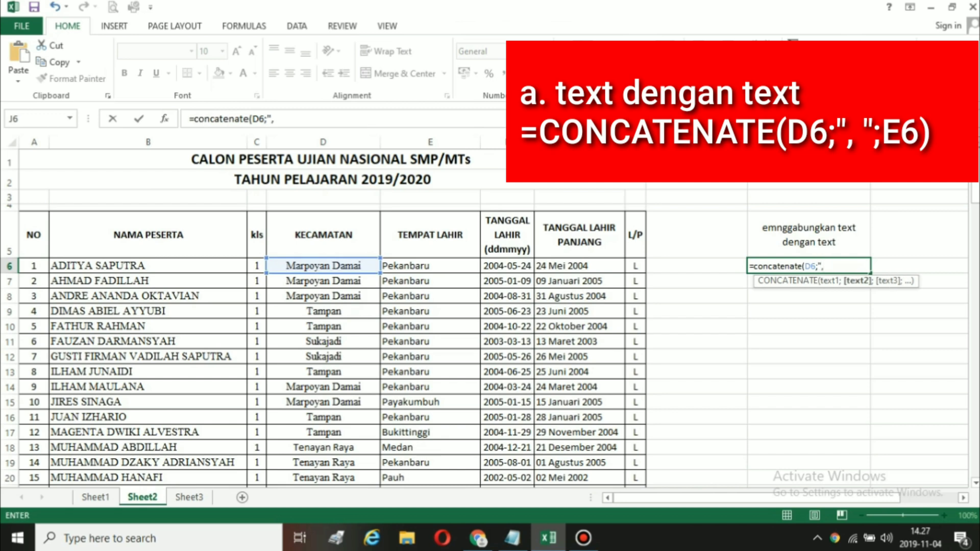
pyautogui.write(' ";')
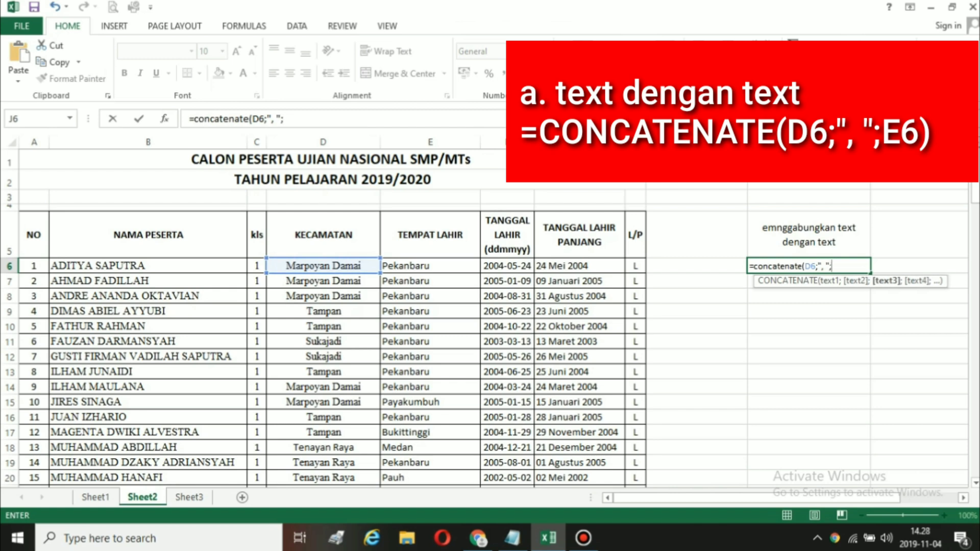
pyautogui.click(431, 266)
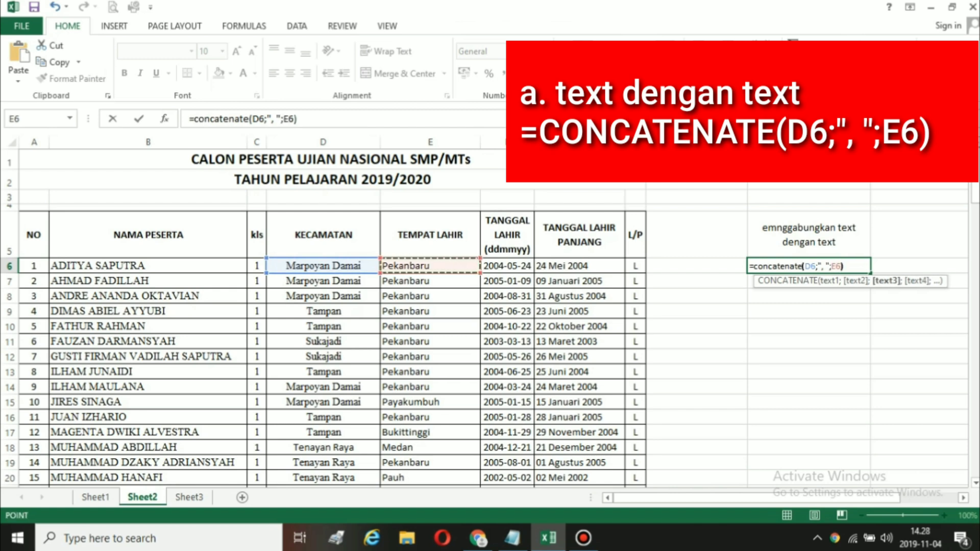
pyautogui.write(')')
pyautogui.press('Return')
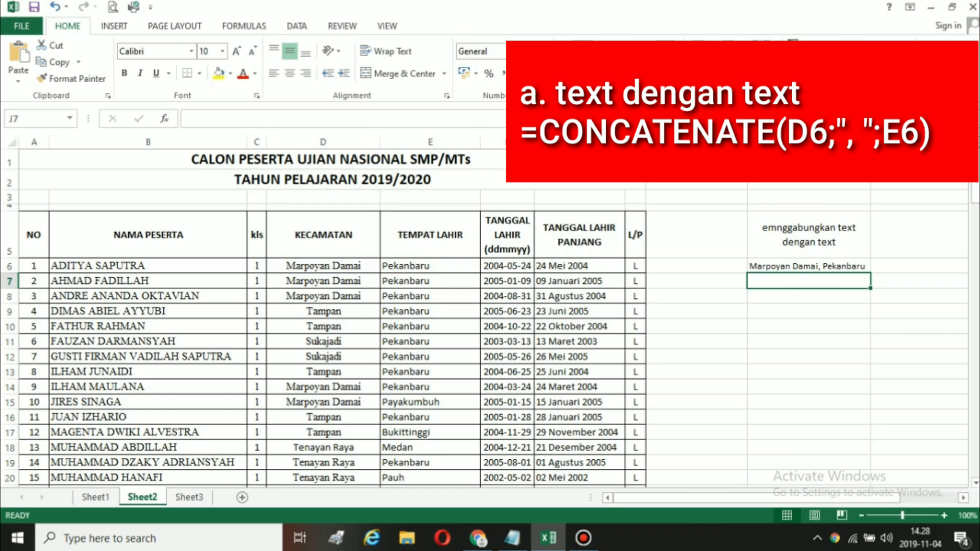
# - Fill the J6 CONCATENATE formula down column J to row 131
pyautogui.click(810, 266)
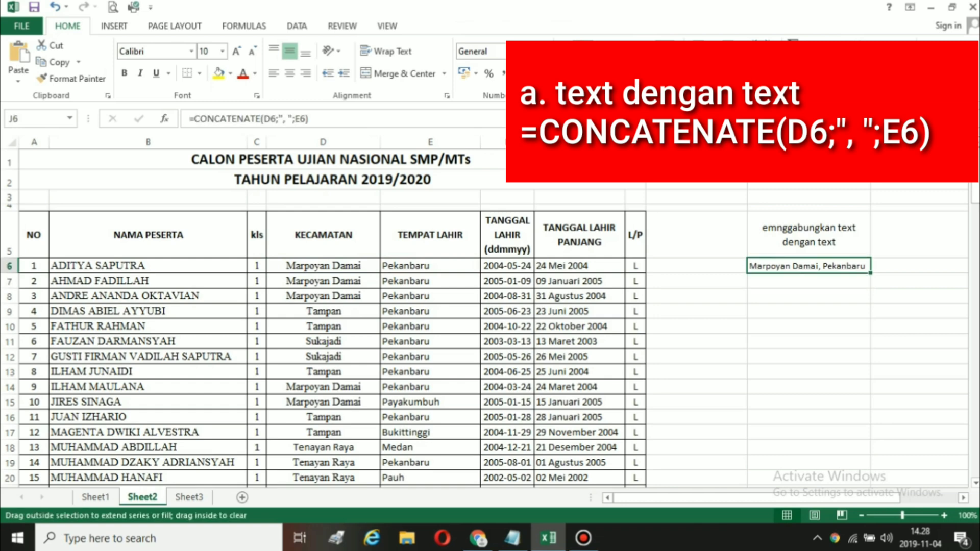
pyautogui.moveTo(871, 274); pyautogui.dragTo(870, 437)
pyautogui.moveTo(975, 452); pyautogui.dragTo(975, 189)
pyautogui.scroll(-3, 490, 317)
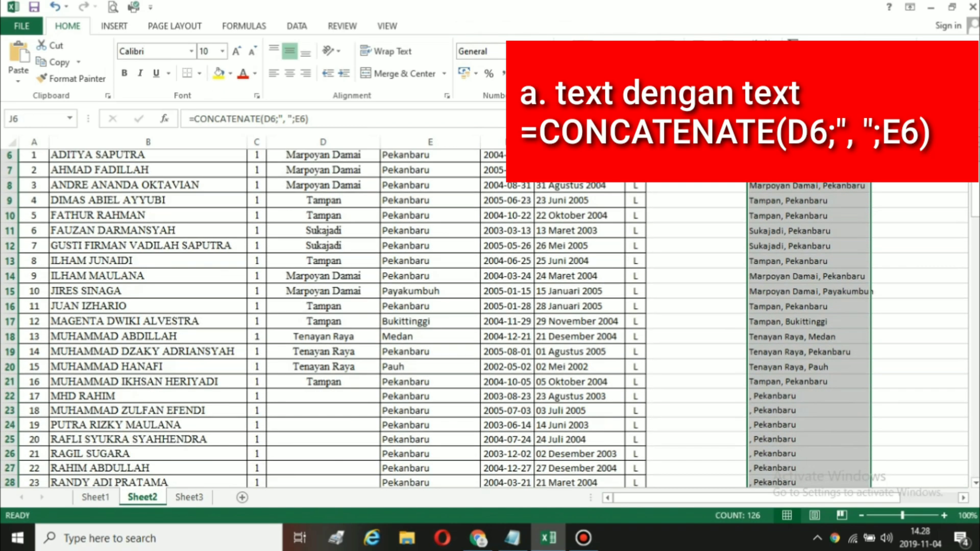
pyautogui.scroll(2, 490, 316)
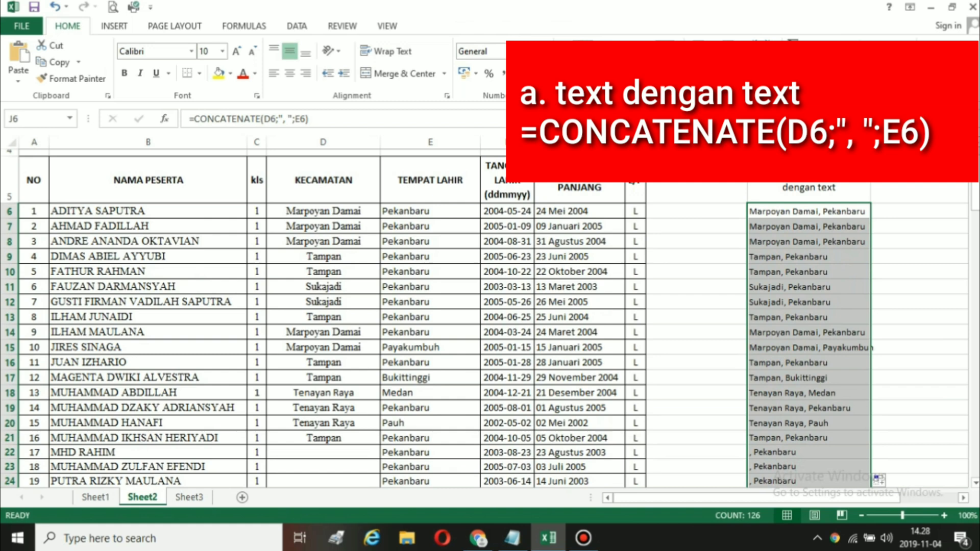
# - Fill the empty KECAMATAN cells down to row 131 by repeating the entries in D6:D21
pyautogui.moveTo(323, 211); pyautogui.dragTo(324, 438)
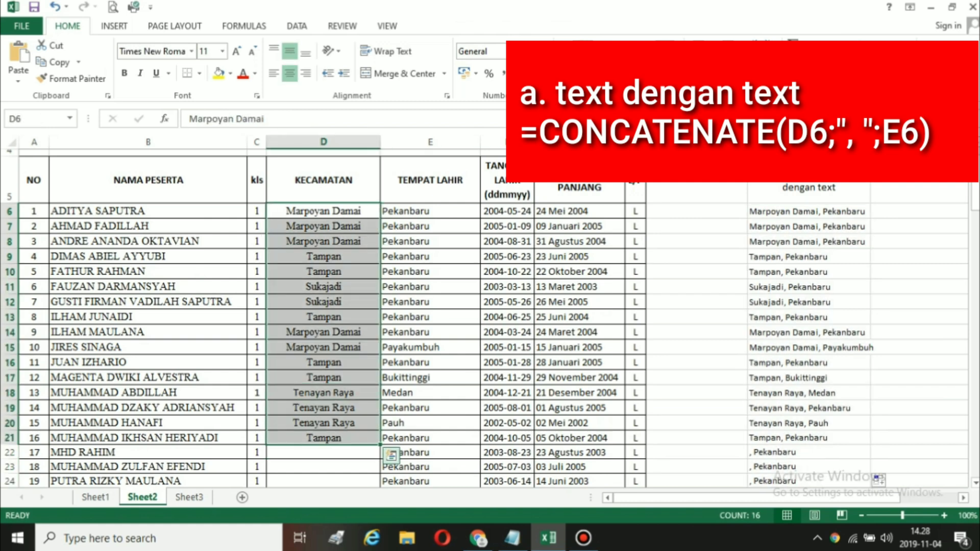
pyautogui.doubleClick(381, 445)
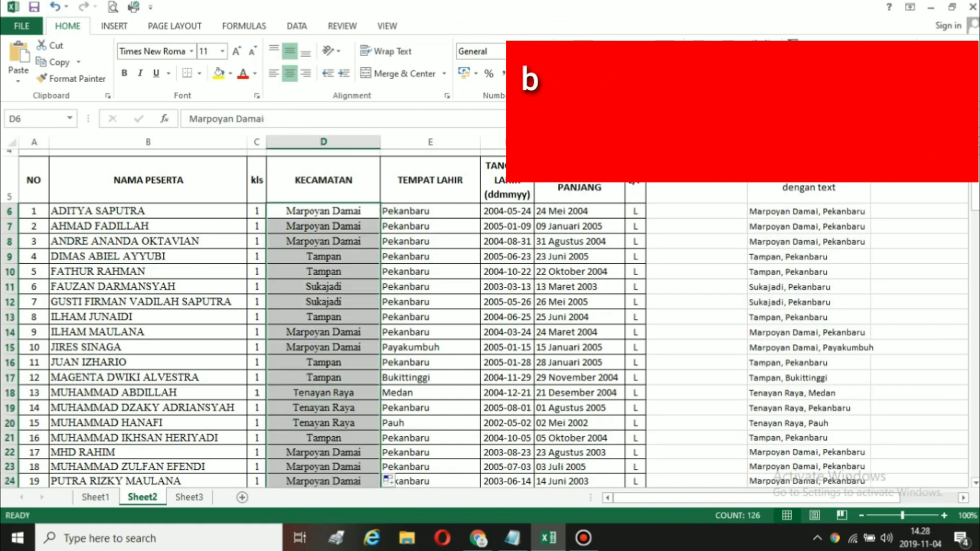
pyautogui.click(909, 226)
pyautogui.scroll(2, 490, 316)
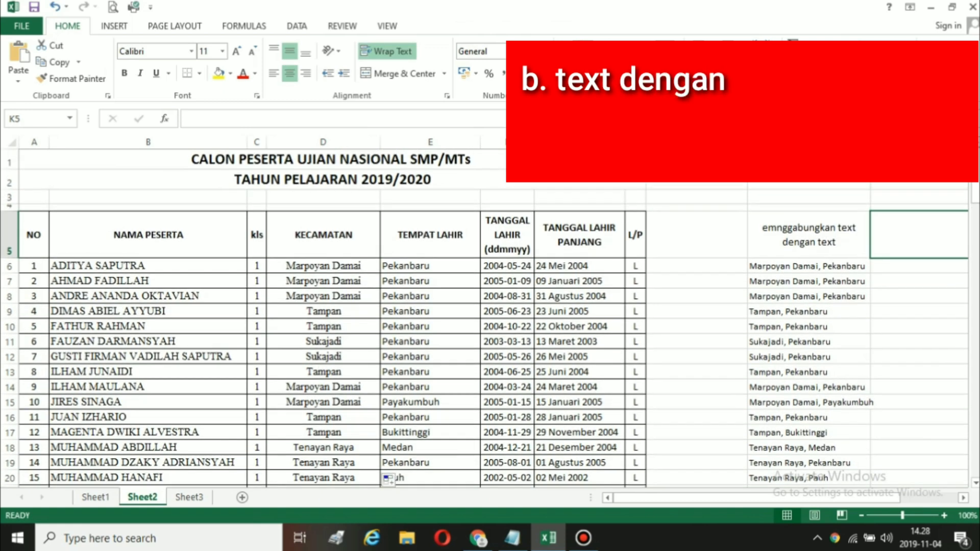
# - Correct the heading in cell J5 to "menggabungkan text dengan text"
pyautogui.click(809, 235)
pyautogui.doubleClick(788, 228)
pyautogui.press('BackSpace')
pyautogui.press('BackSpace')
pyautogui.press('BackSpace')
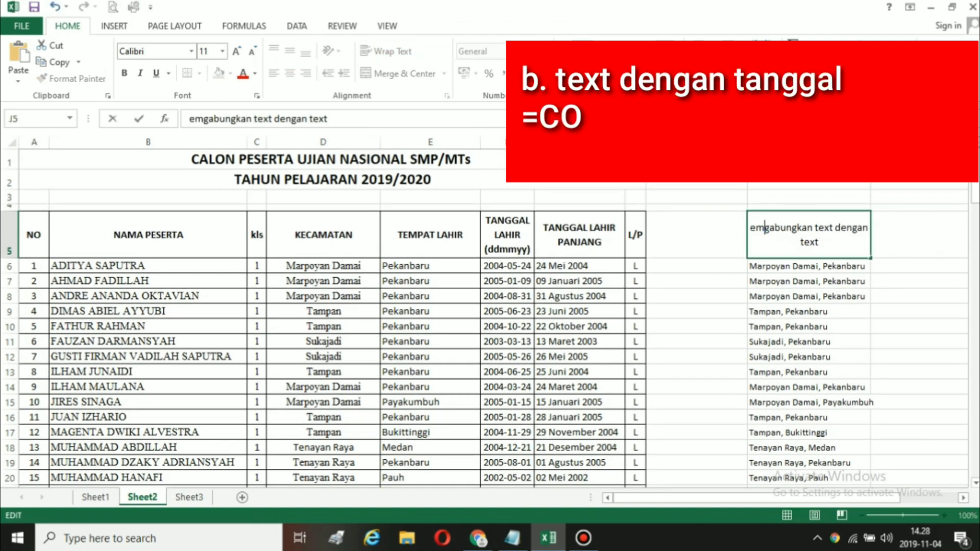
pyautogui.press('BackSpace')
pyautogui.write('men')
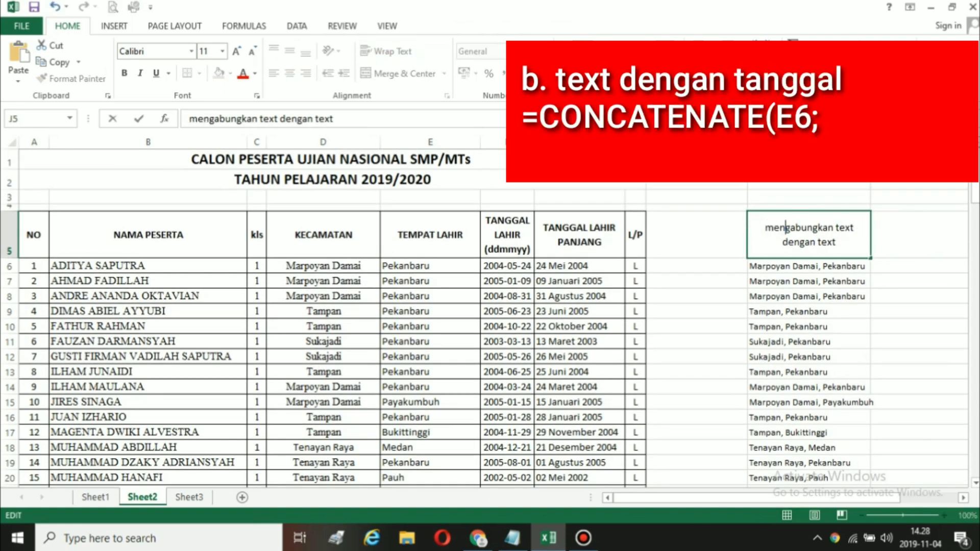
pyautogui.write('g')
pyautogui.press('Return')
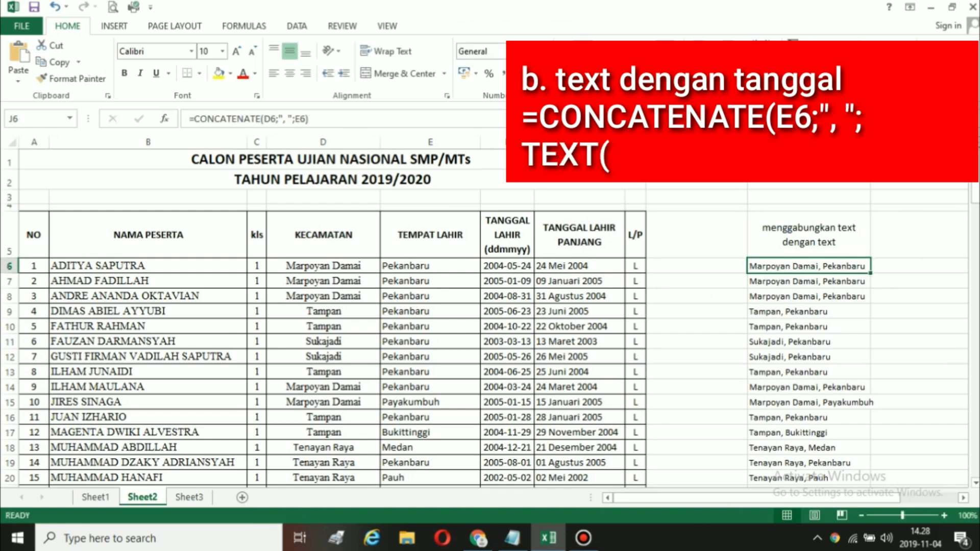
# - Enter the heading "mengabungkan text dengan tanggal" in cell K5
pyautogui.click(914, 234)
pyautogui.write('me')
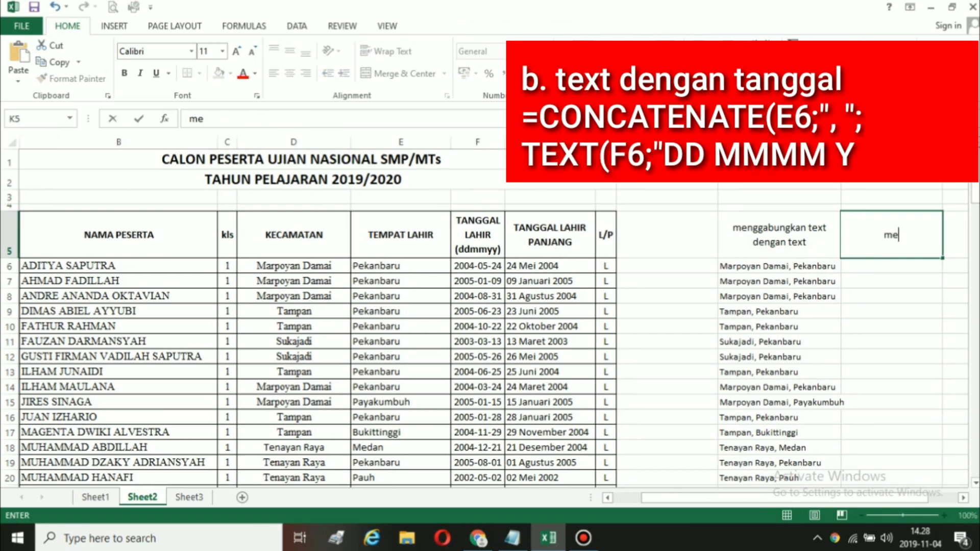
pyautogui.write('ngabungkan')
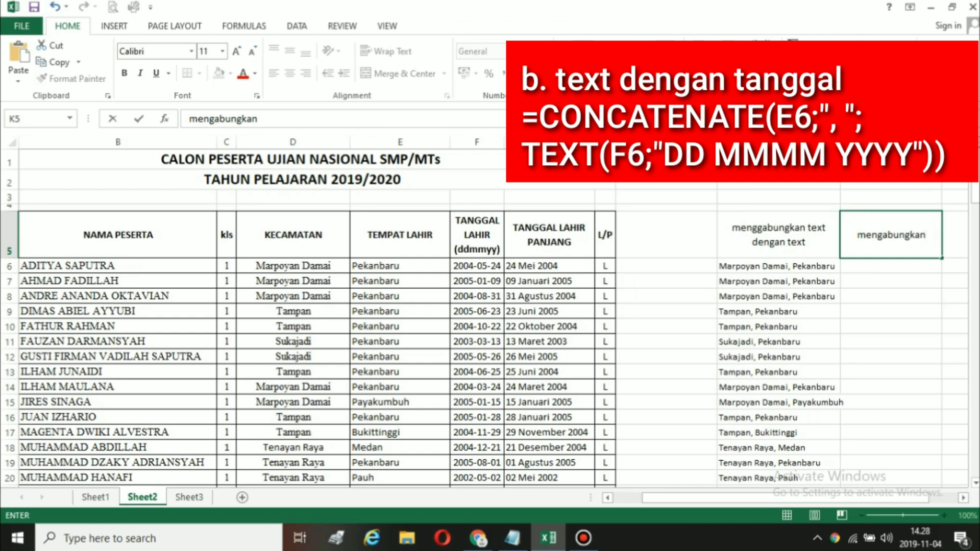
pyautogui.write('text de')
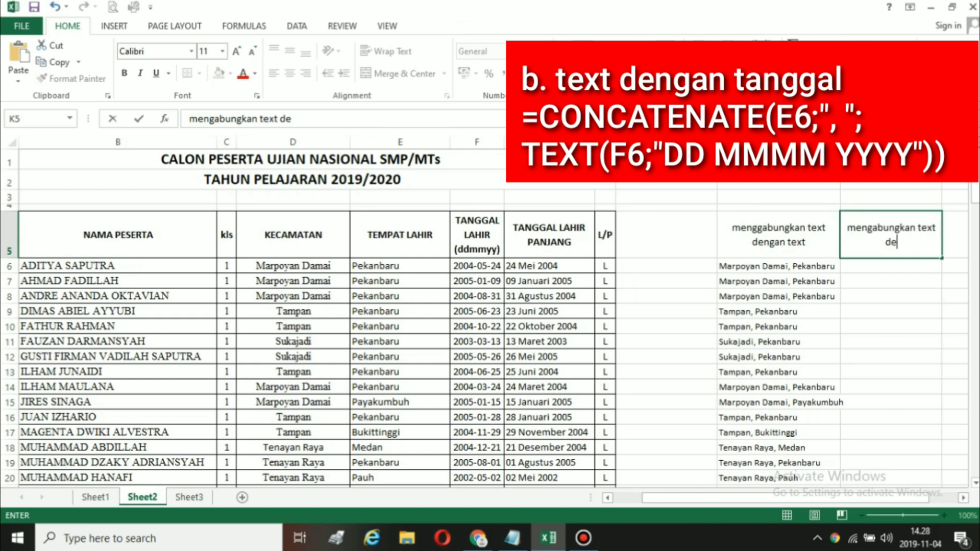
pyautogui.write('ngan tanggal')
pyautogui.press('Return')
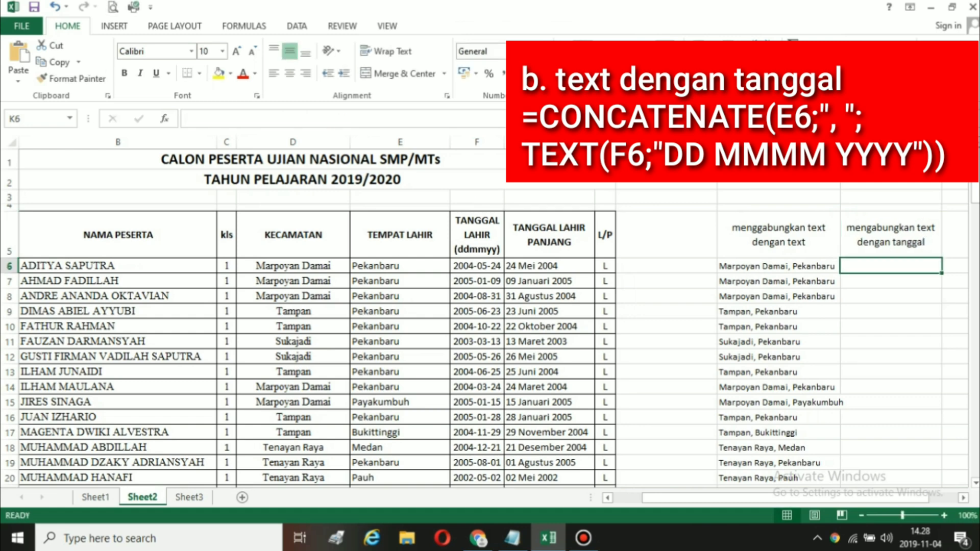
# - Enter =CONCATENATE(E6;",";TEXT(F6;"dd mmmm yyyy")) in cell K6 to join the place and date of birth, accepting the proposed closing-parenthesis correction
pyautogui.write('=')
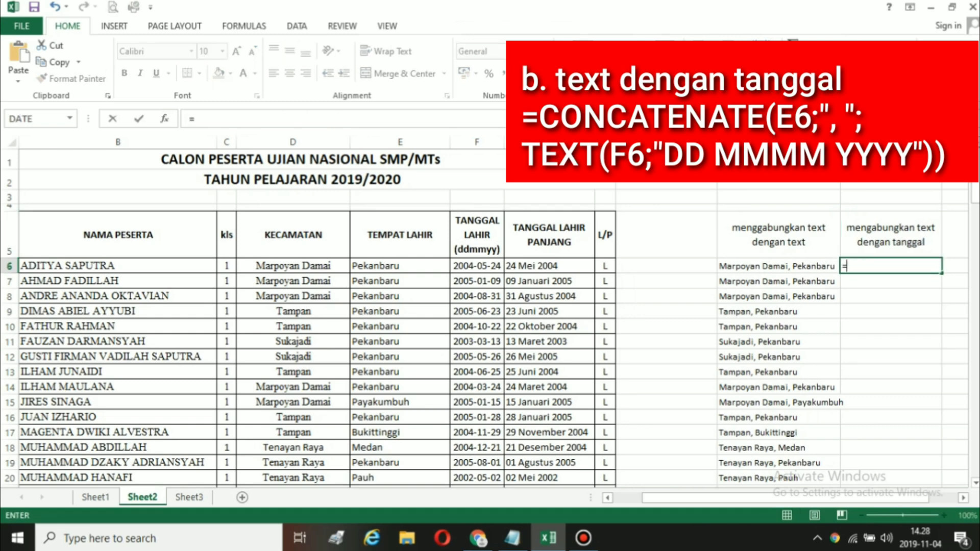
pyautogui.write('co')
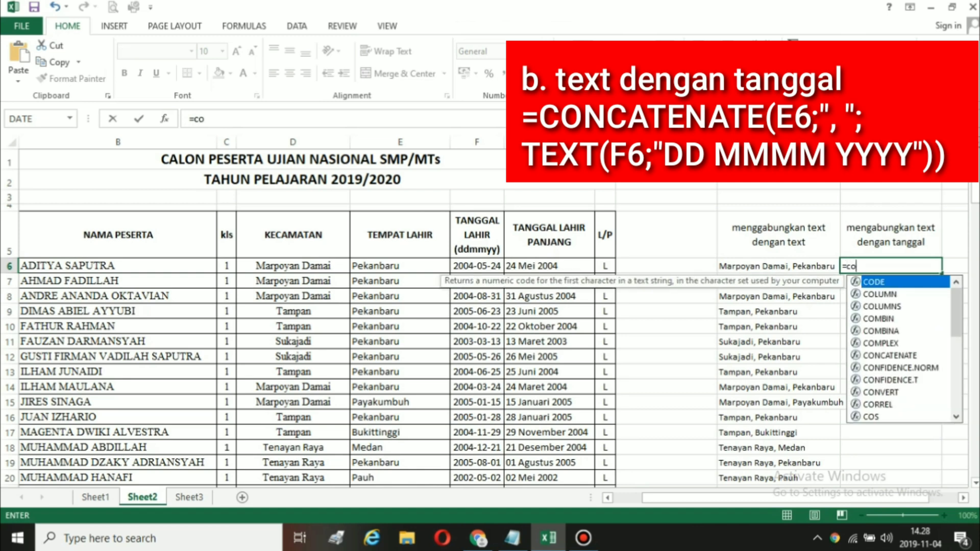
pyautogui.write('nca')
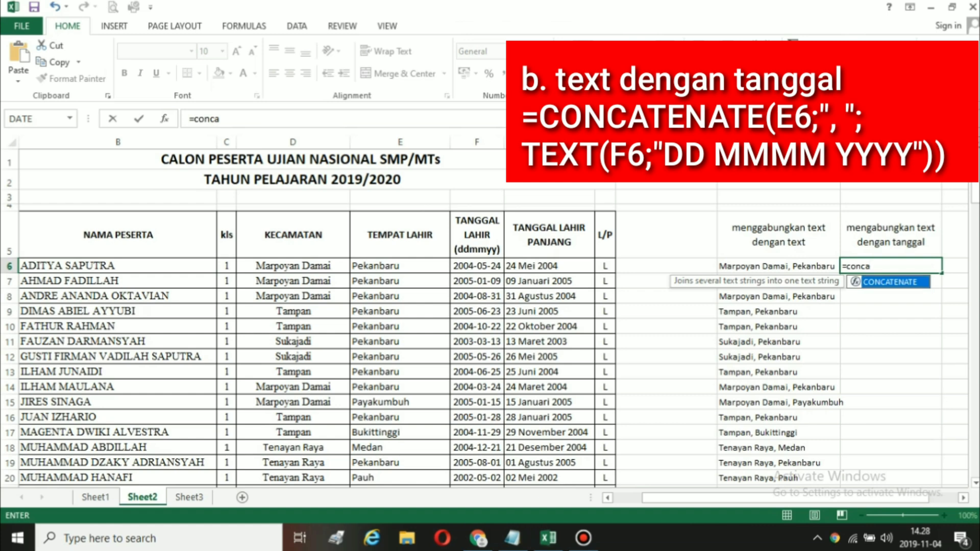
pyautogui.press('Tab')
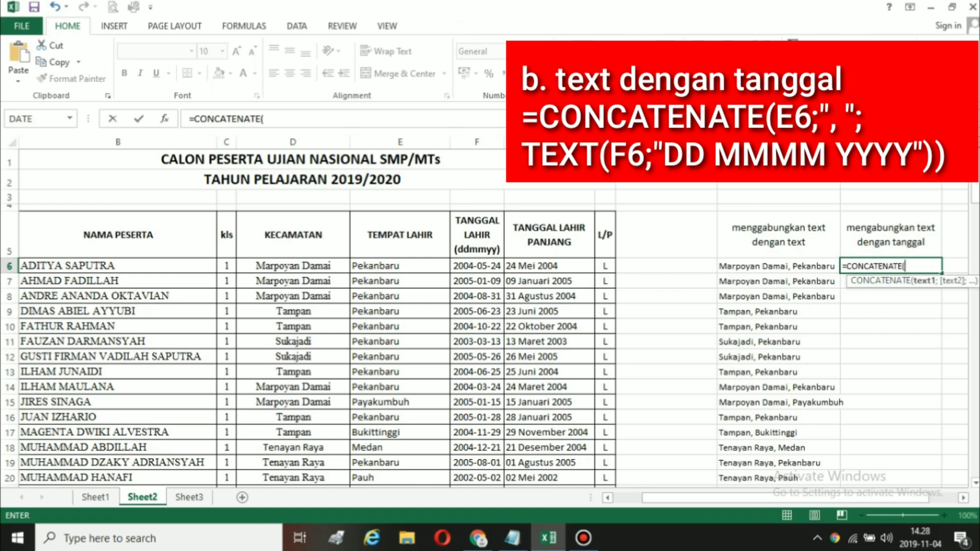
pyautogui.click(400, 266)
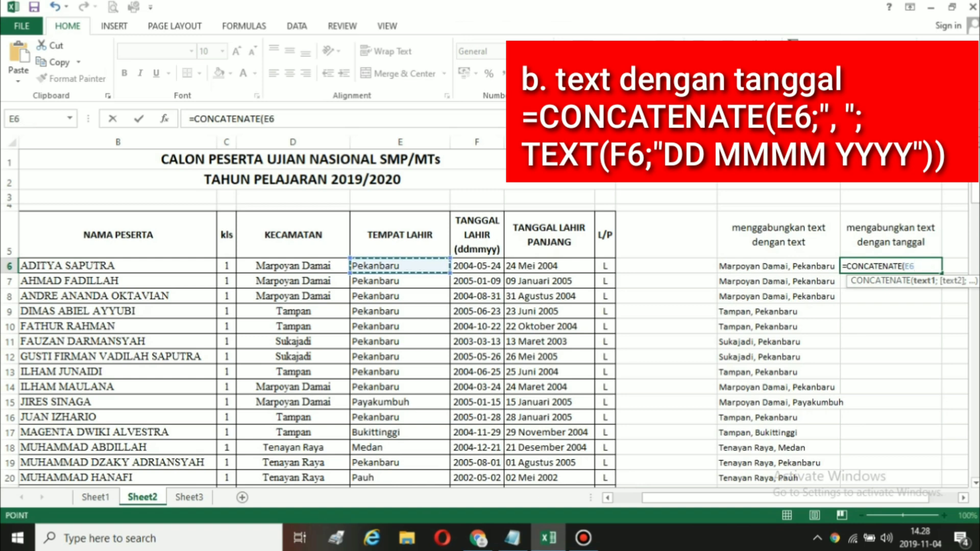
pyautogui.write(';","')
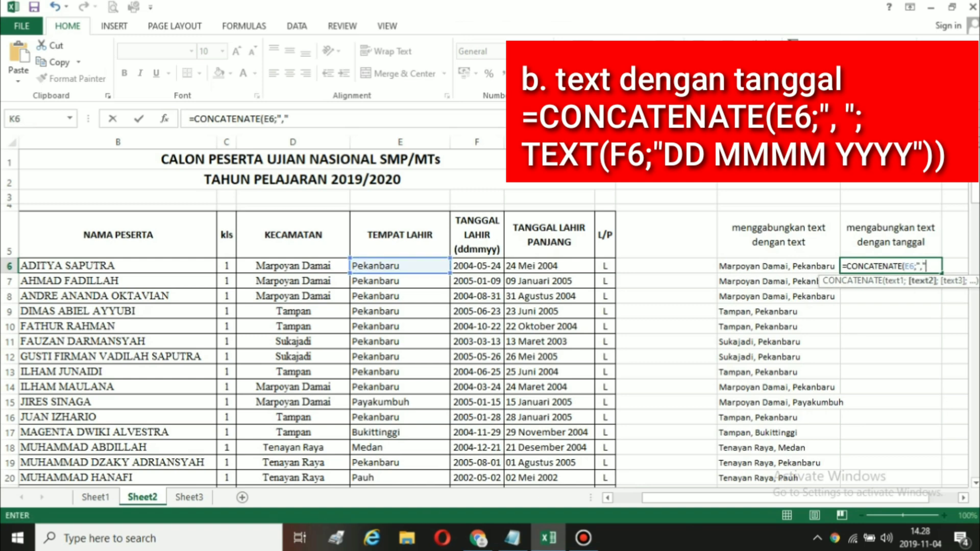
pyautogui.write(';')
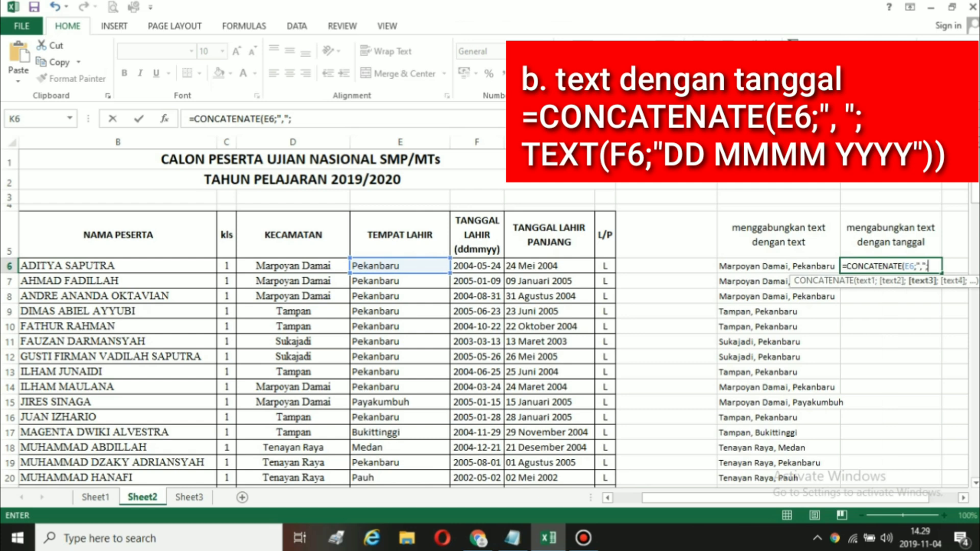
pyautogui.write('text(')
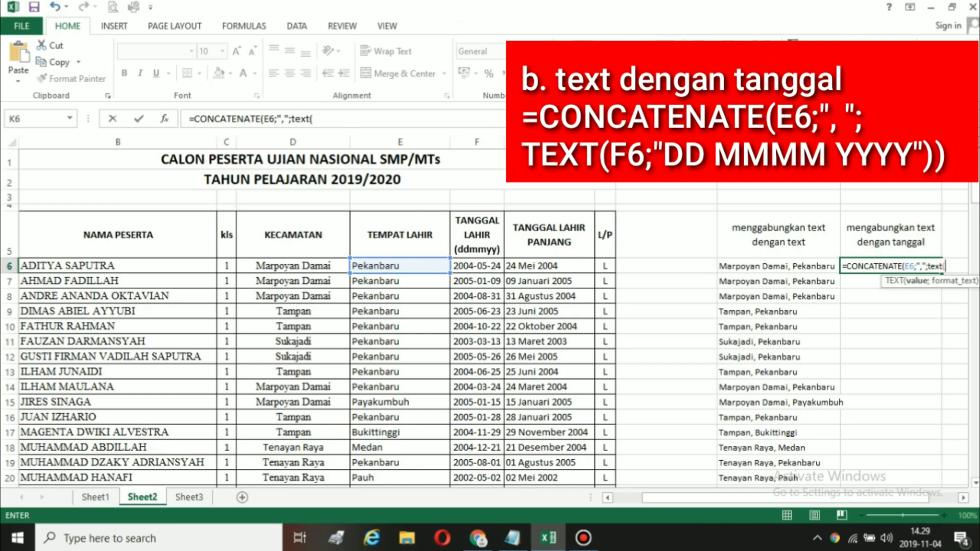
pyautogui.click(476, 265)
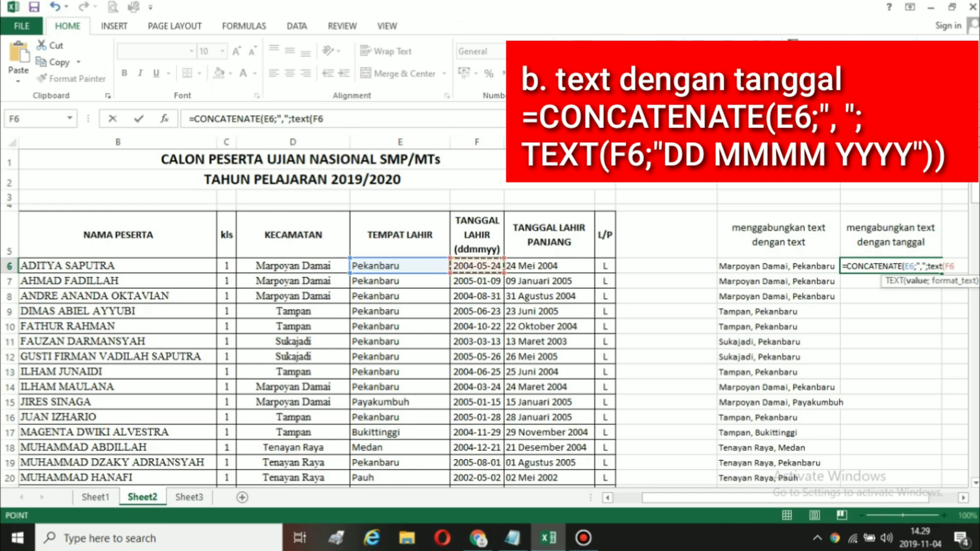
pyautogui.write(';')
pyautogui.write('"d')
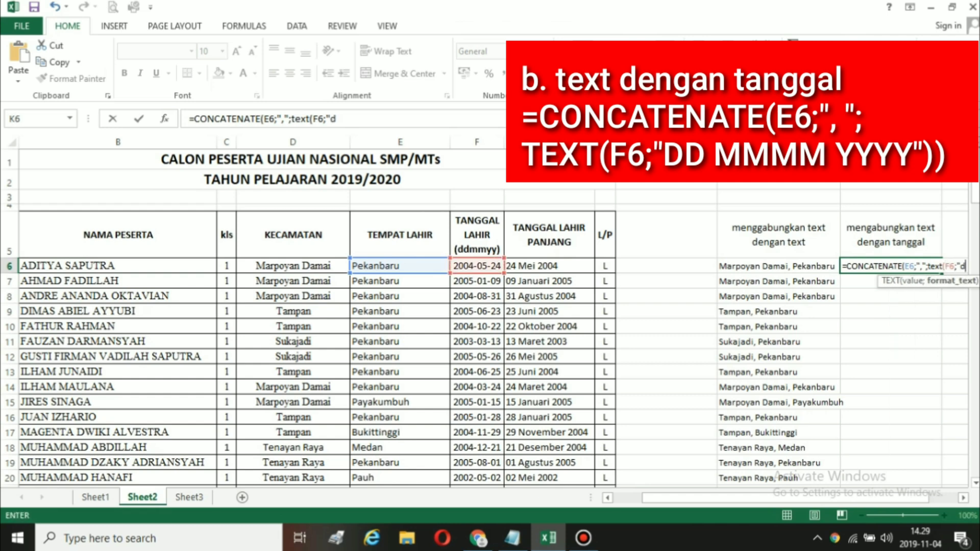
pyautogui.write('d mmmm yyy')
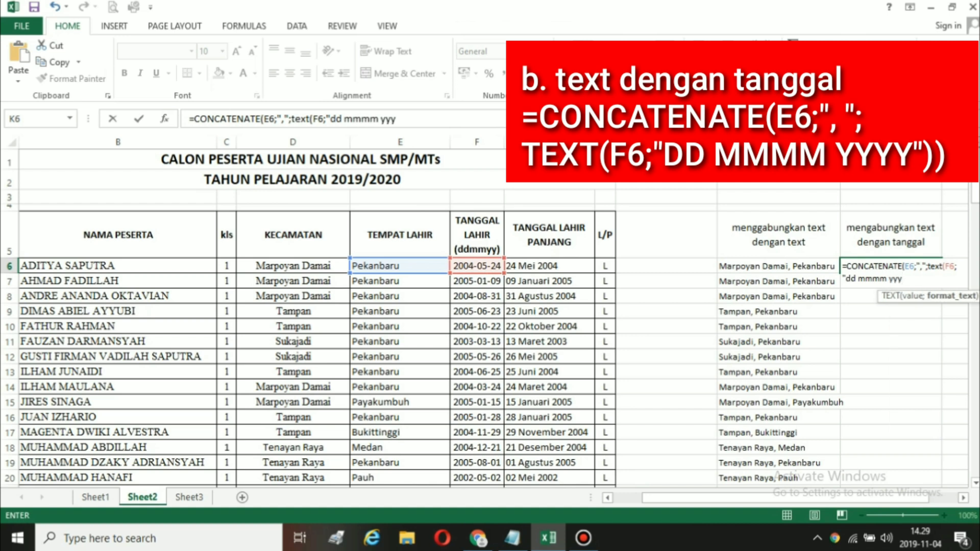
pyautogui.write('y")')
pyautogui.press('Return')
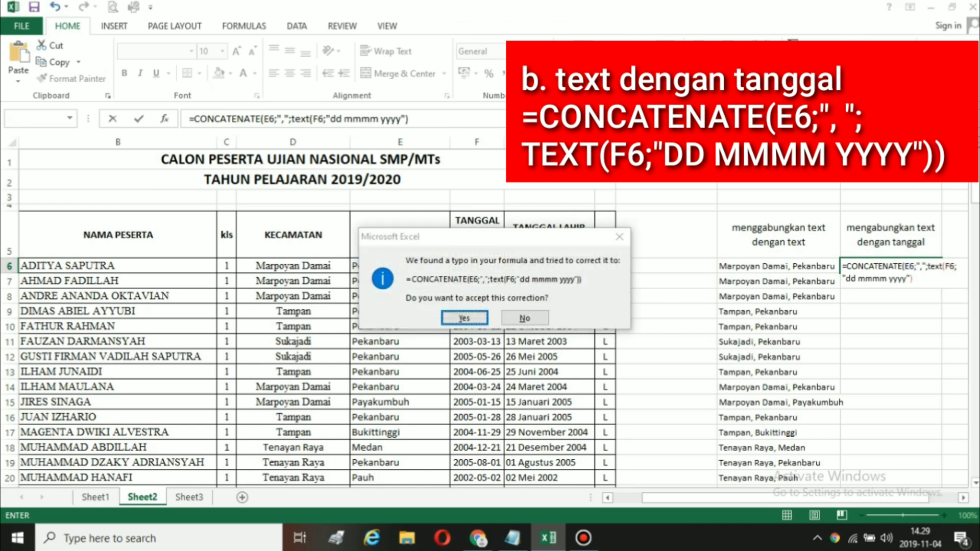
pyautogui.press('Return')
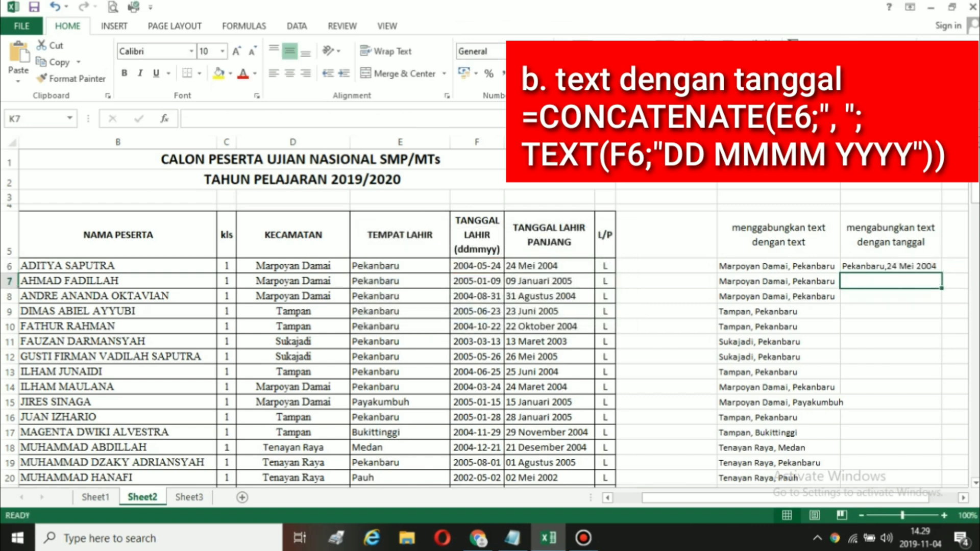
# - Fill the K6 CONCATENATE formula down column K to row 131 and autofit the column's width
pyautogui.click(891, 266)
pyautogui.doubleClick(942, 273)
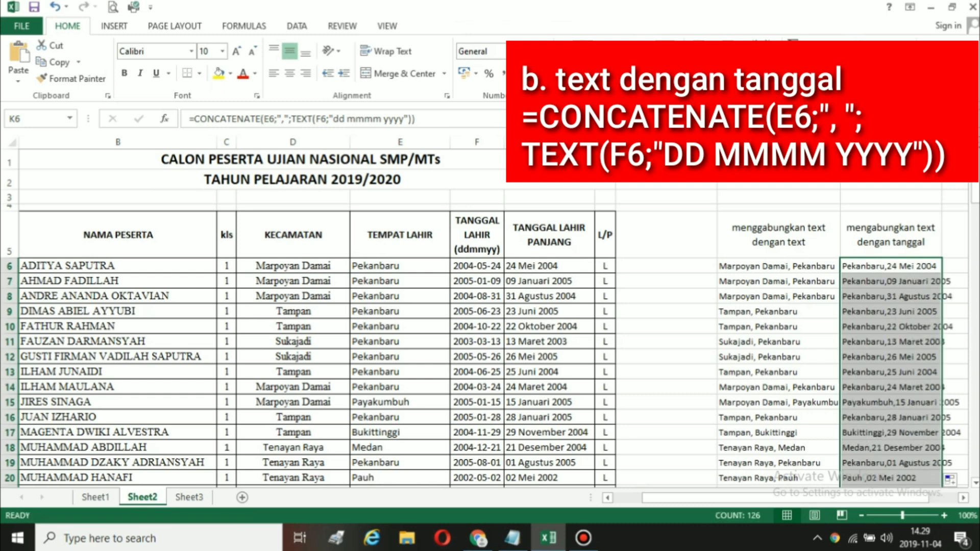
pyautogui.doubleClick(942, 142)
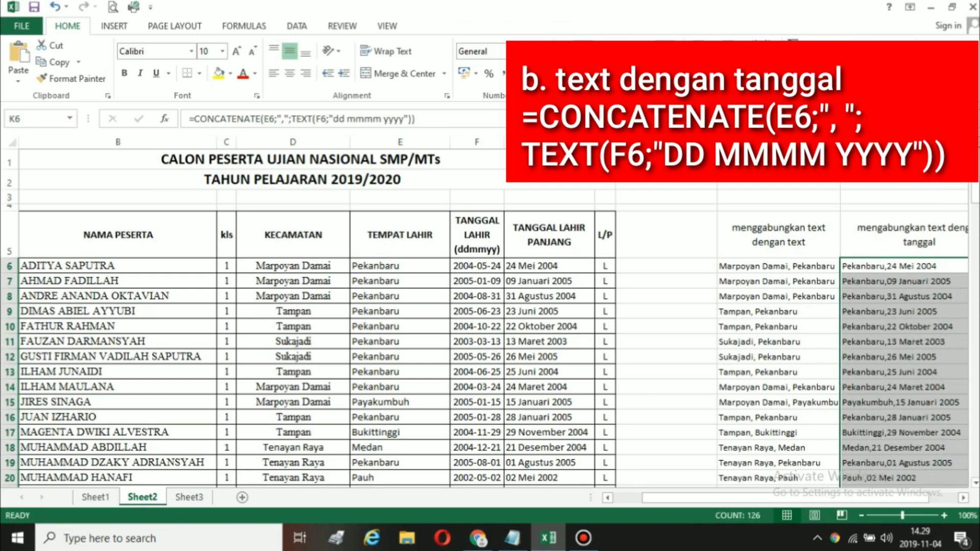
pyautogui.click(898, 197)
pyautogui.moveTo(766, 498); pyautogui.dragTo(795, 498)
pyautogui.click(851, 342)
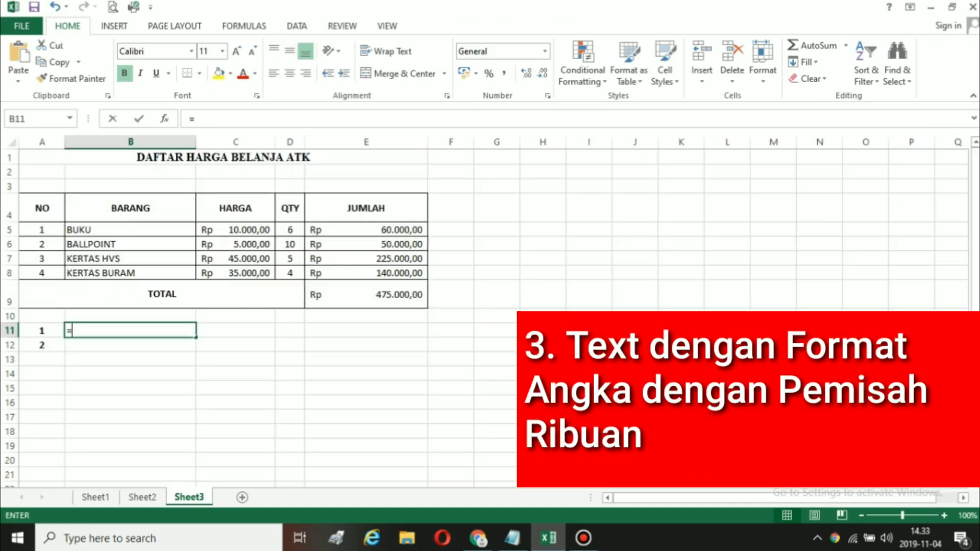
# - Enter ="Jumlah yang harus dibayar Rp. "&E9 in cell B11 of Sheet3 to join the sentence with the total
pyautogui.write('="')
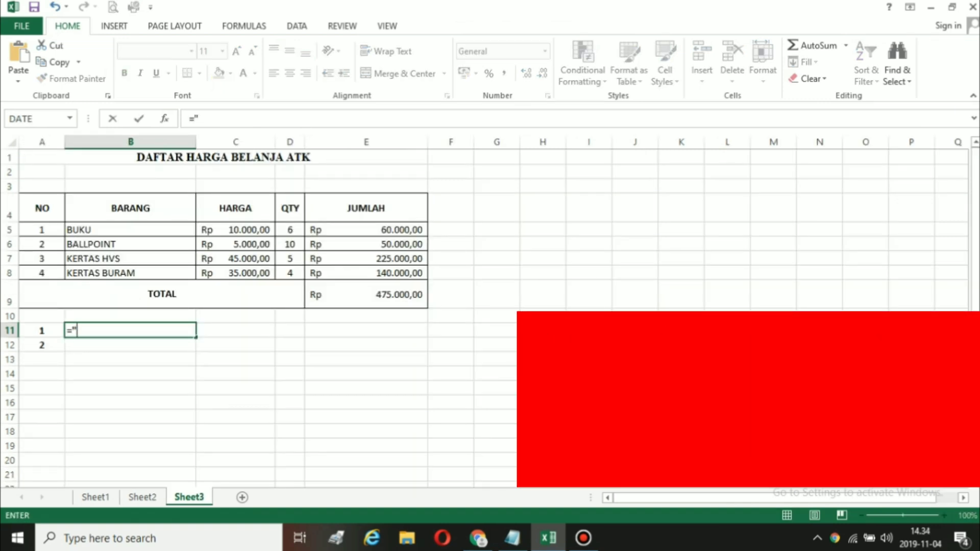
pyautogui.write('Jumlah y')
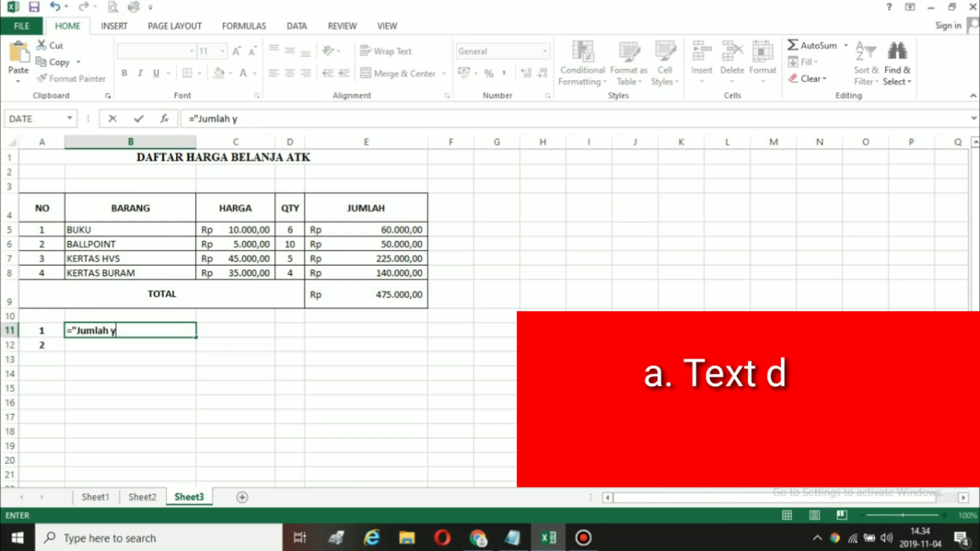
pyautogui.write('ang harus ')
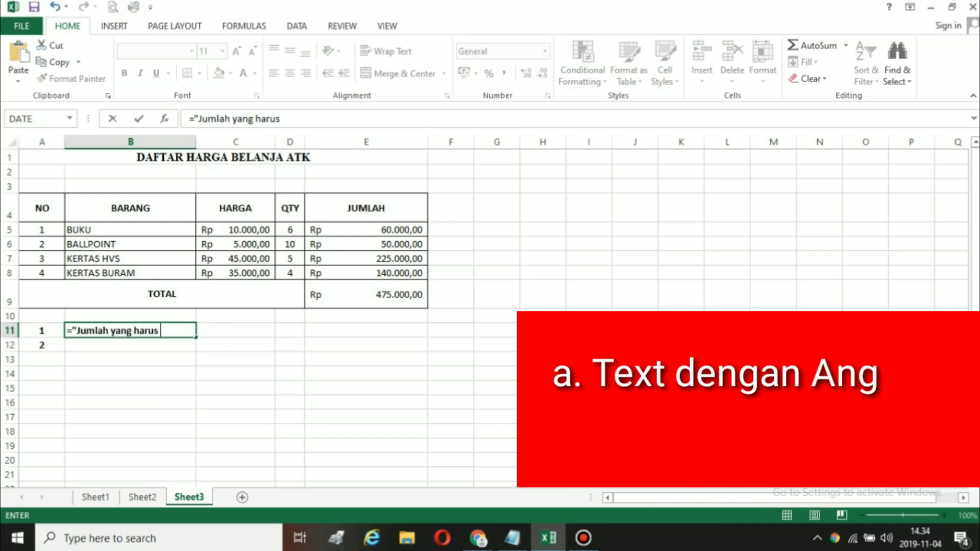
pyautogui.write('dibayar')
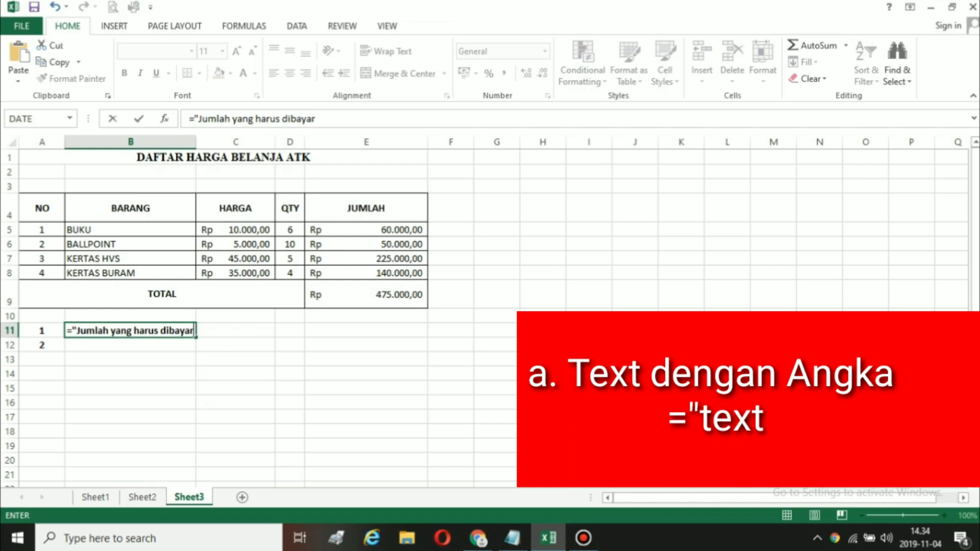
pyautogui.write(' Rp')
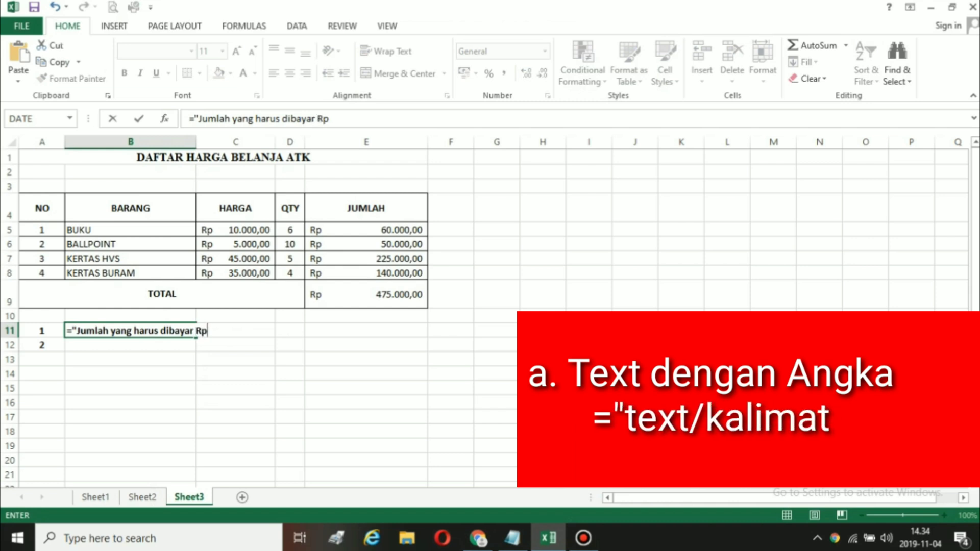
pyautogui.write('.')
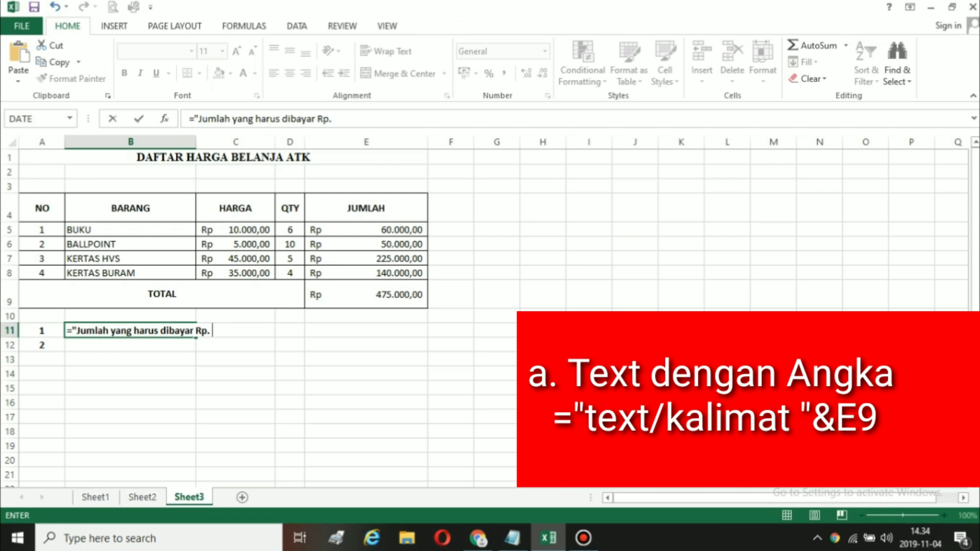
pyautogui.write(' "&E9')
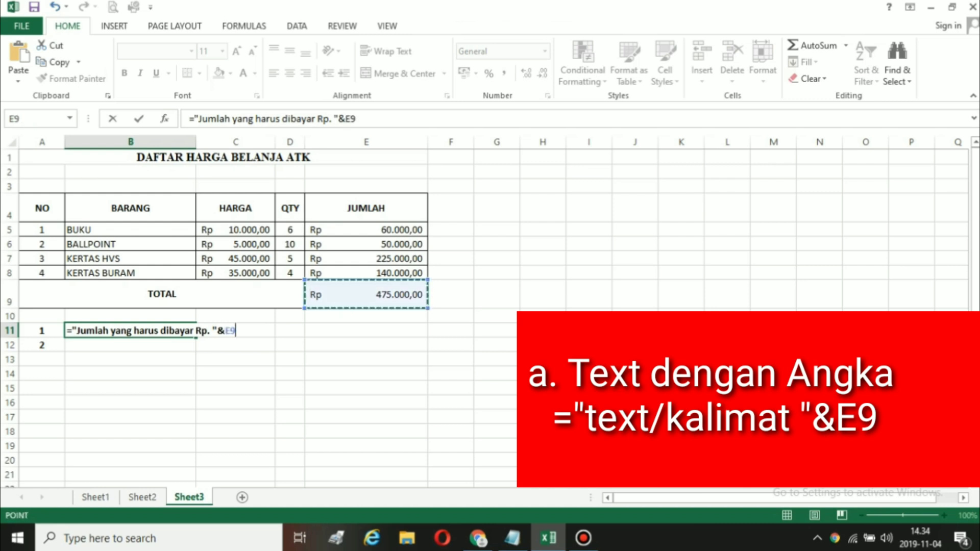
pyautogui.press('Return')
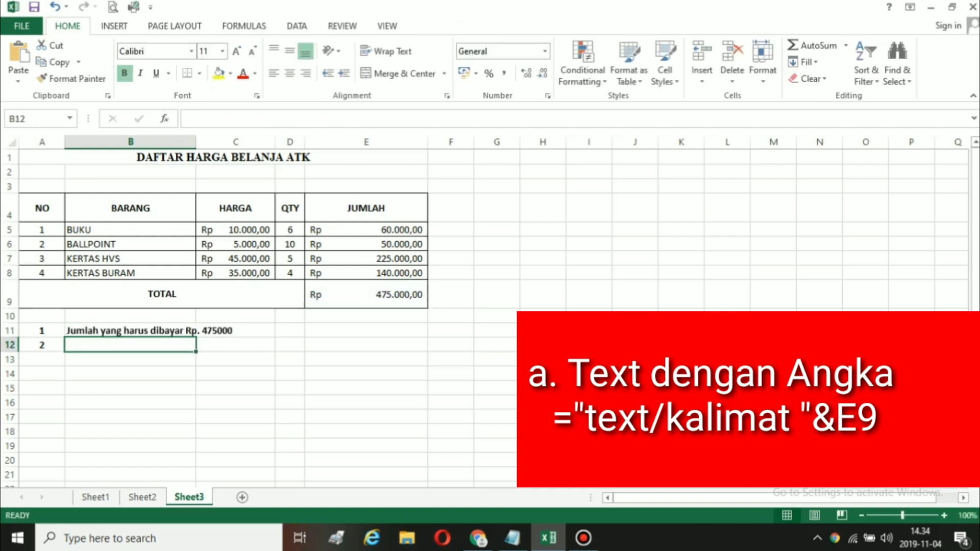
# - Fill cell B12 with the sentence "Jumlah yang harus dibayar Rp. 475000", accepting the completion suggested from the cell above
pyautogui.write('Jumlah')
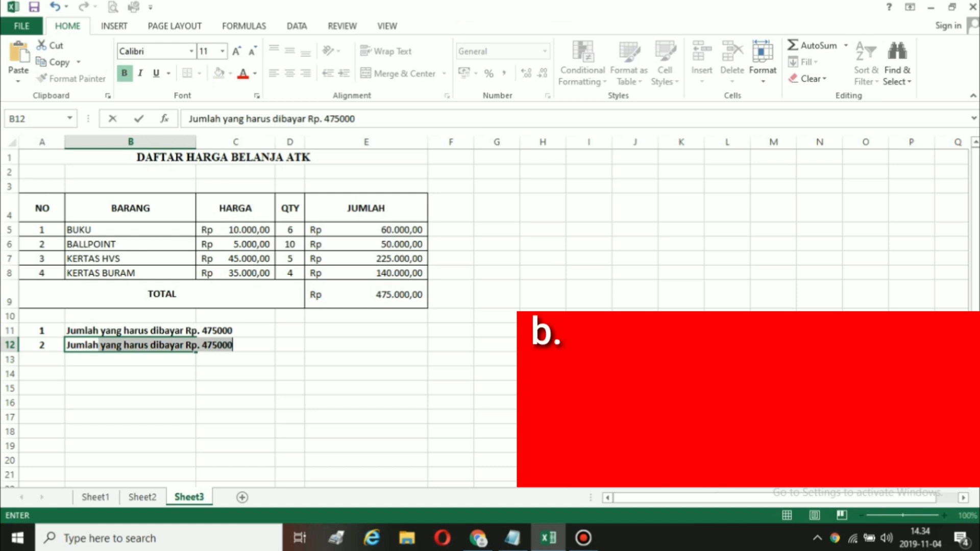
pyautogui.press('Delete')
pyautogui.write('y')
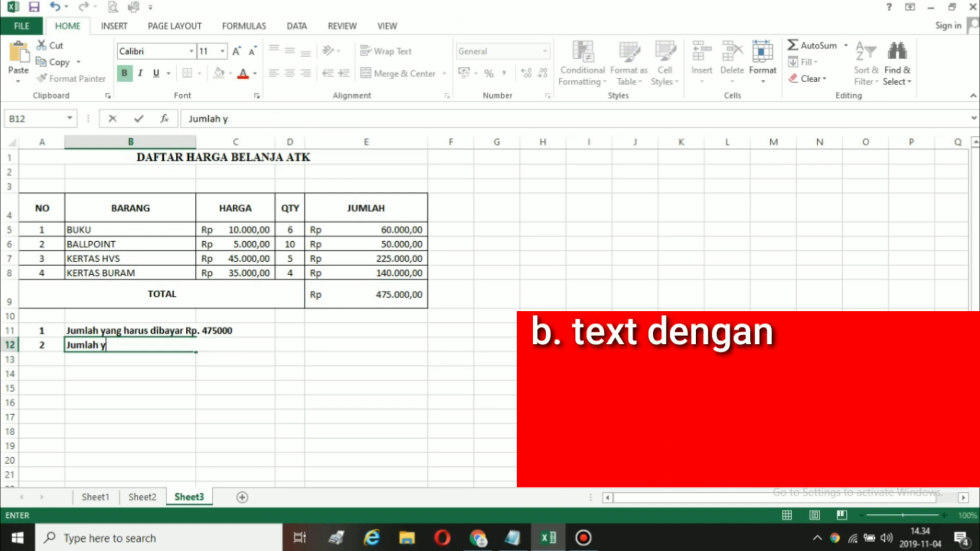
pyautogui.write('ang ha')
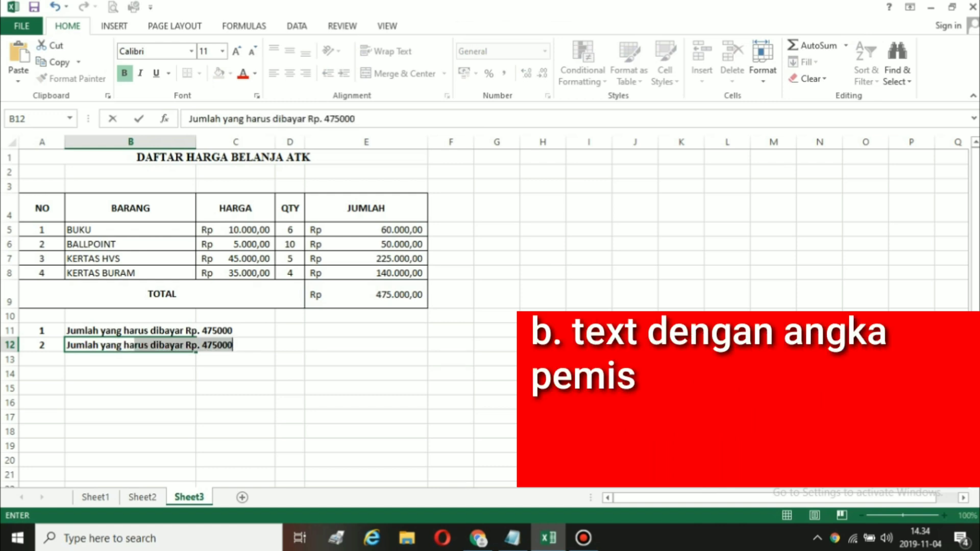
pyautogui.write('rus dibay')
pyautogui.press('End')
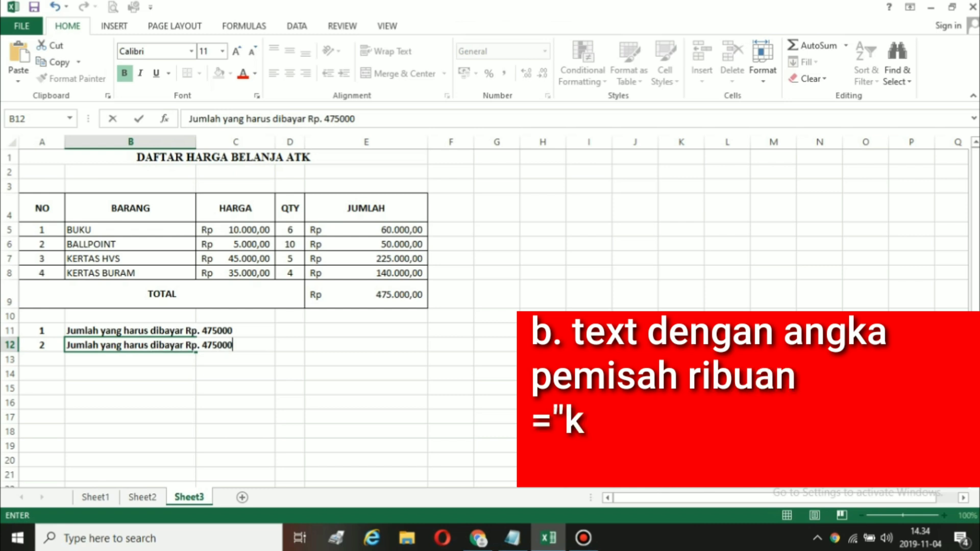
pyautogui.hotkey('ctrl', 'shift', 'Left')
pyautogui.hotkey('ctrl', 'shift', 'Left')
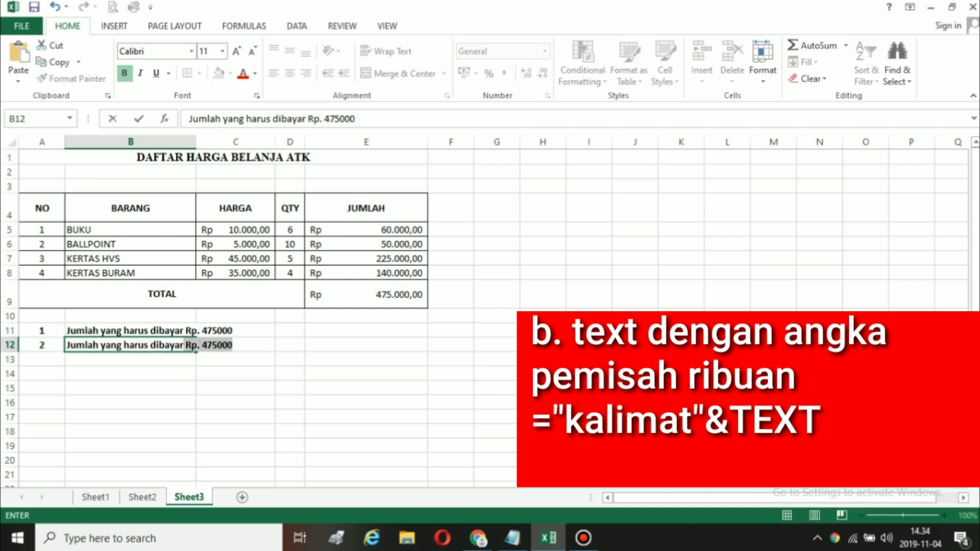
# - Turn the sentence in B12 into the start of a formula by prefixing =" and removing the number 475000 from its end
pyautogui.press('Home')
pyautogui.write('=')
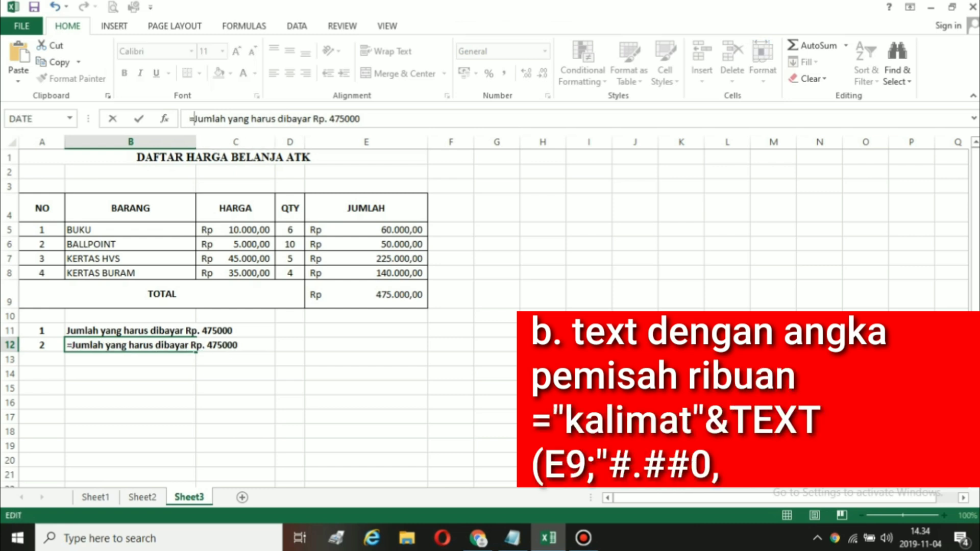
pyautogui.write('"')
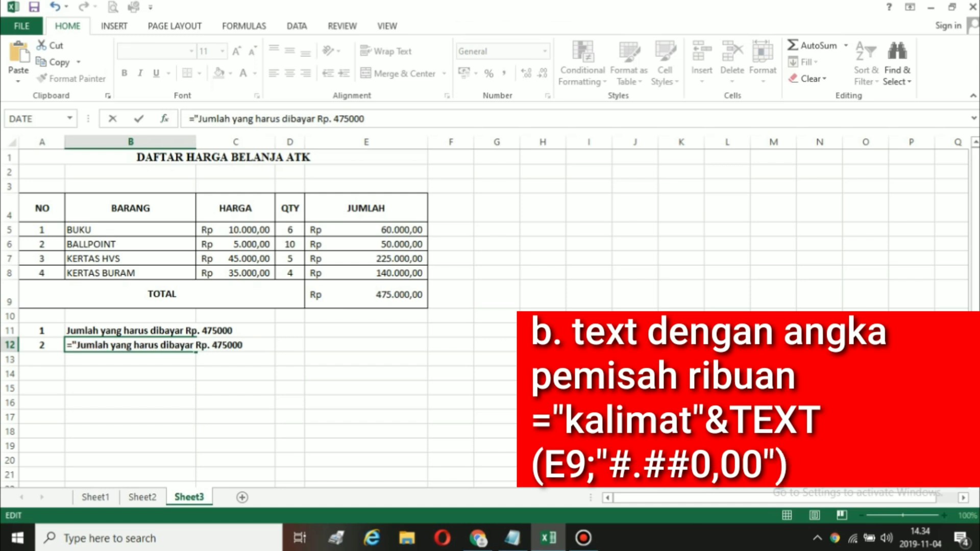
pyautogui.click(365, 118)
pyautogui.press('BackSpace')
pyautogui.press('BackSpace')
pyautogui.press('BackSpace')
pyautogui.press('BackSpace')
pyautogui.press('BackSpace')
pyautogui.press('BackSpace')
# - Complete the B12 formula by appending "&text(E9;"#.##0,00") so the total is joined with thousands separators and two decimals
pyautogui.write('"&tex')
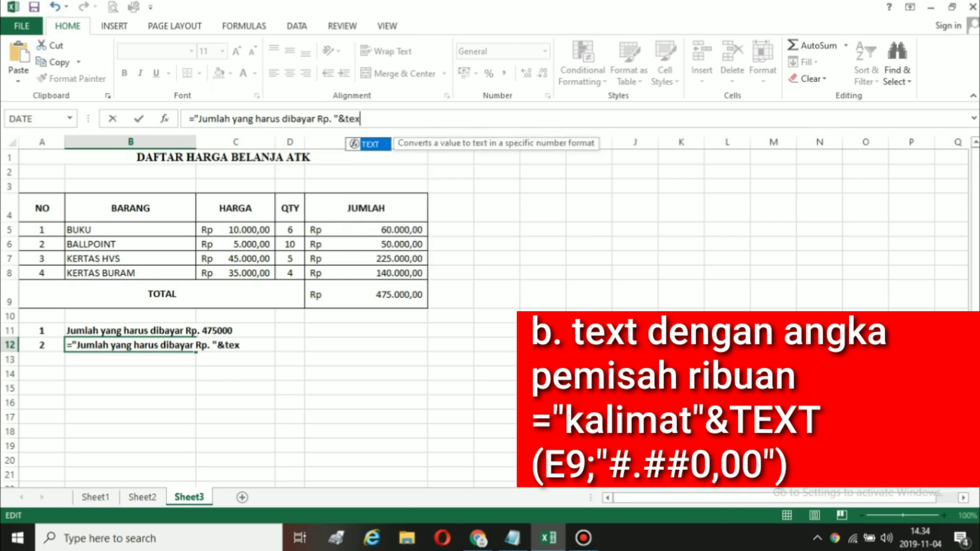
pyautogui.write('t(')
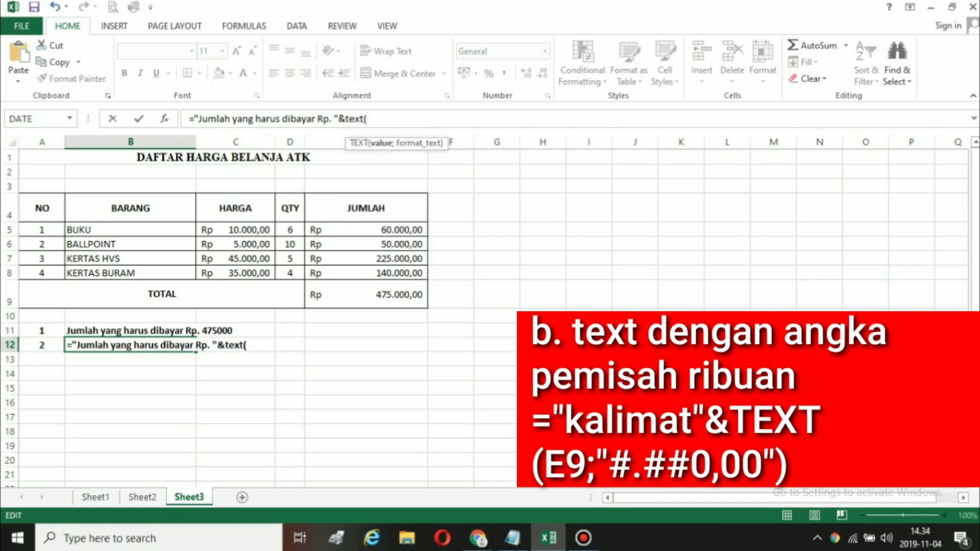
pyautogui.click(366, 294)
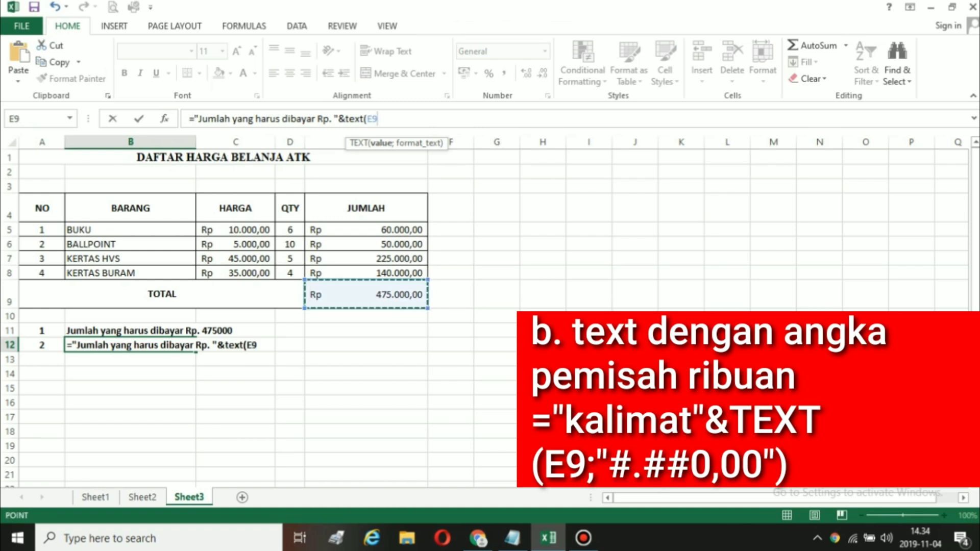
pyautogui.write(';"')
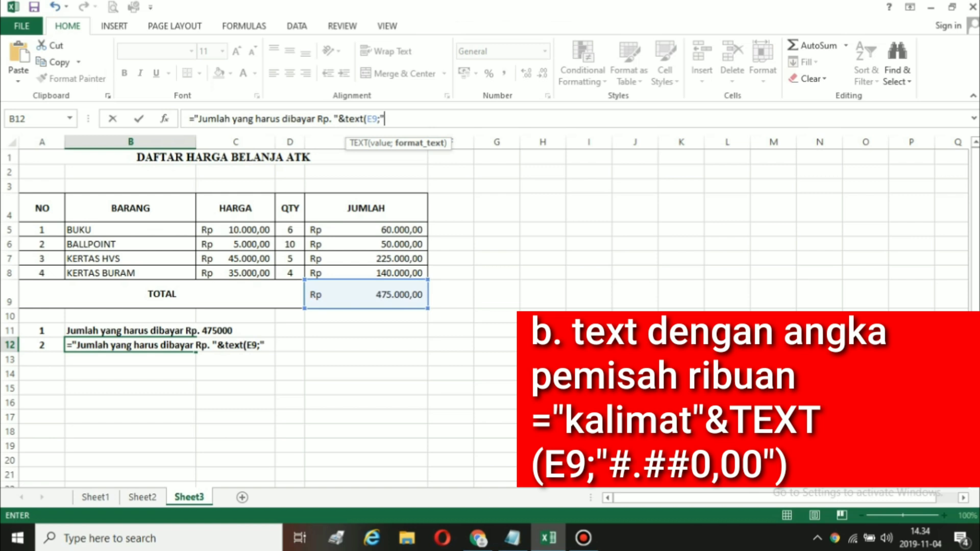
pyautogui.write('#.##0,0')
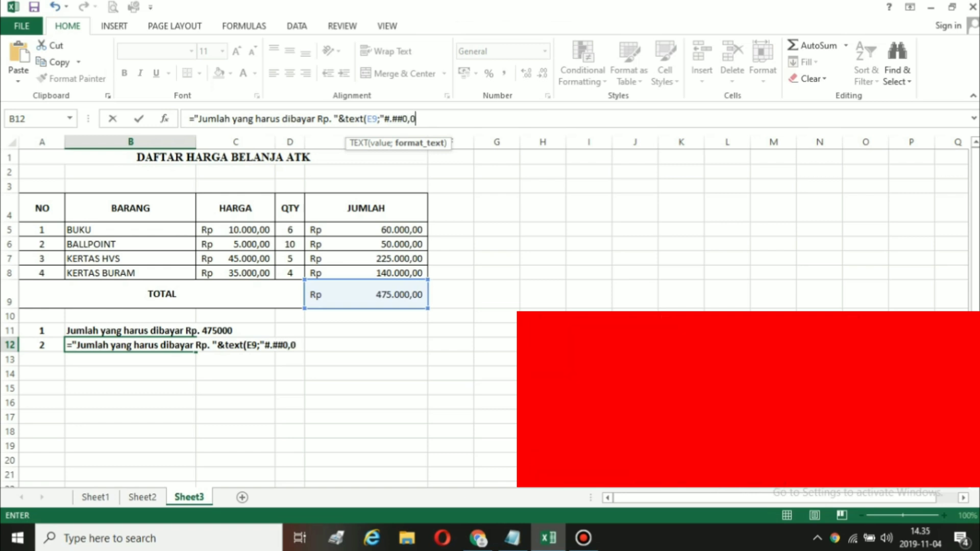
pyautogui.write('0")')
pyautogui.press('Return')
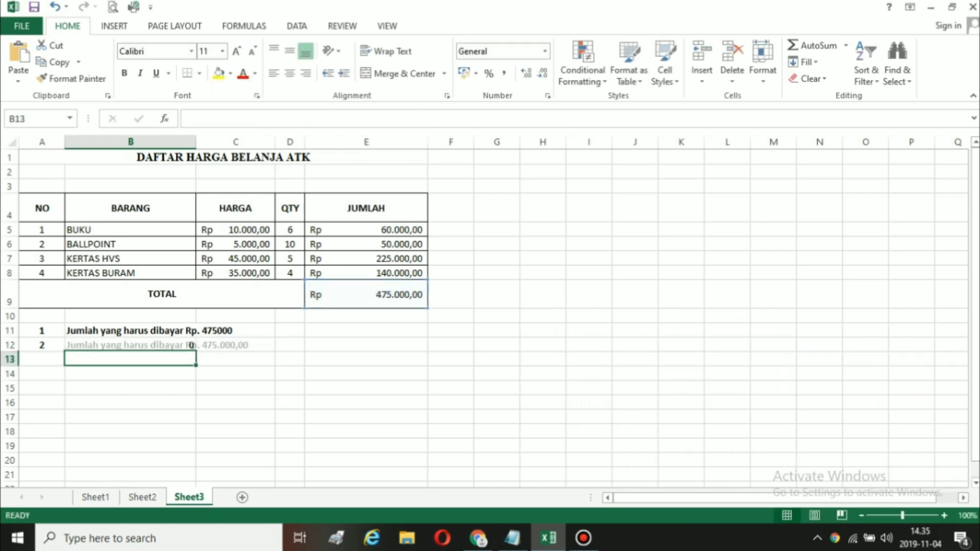